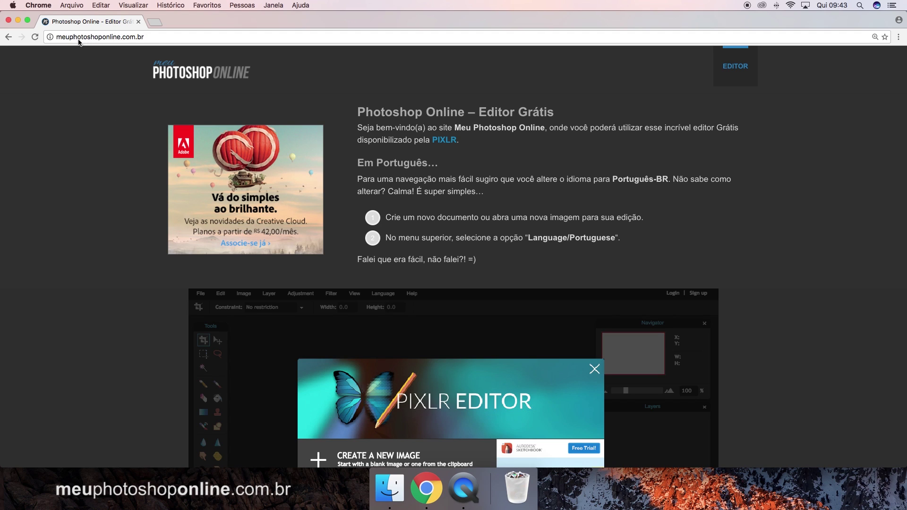
Step: Select the meuphotoshoponline.com.br address in Chrome's address bar to reload the site
click(133, 42)
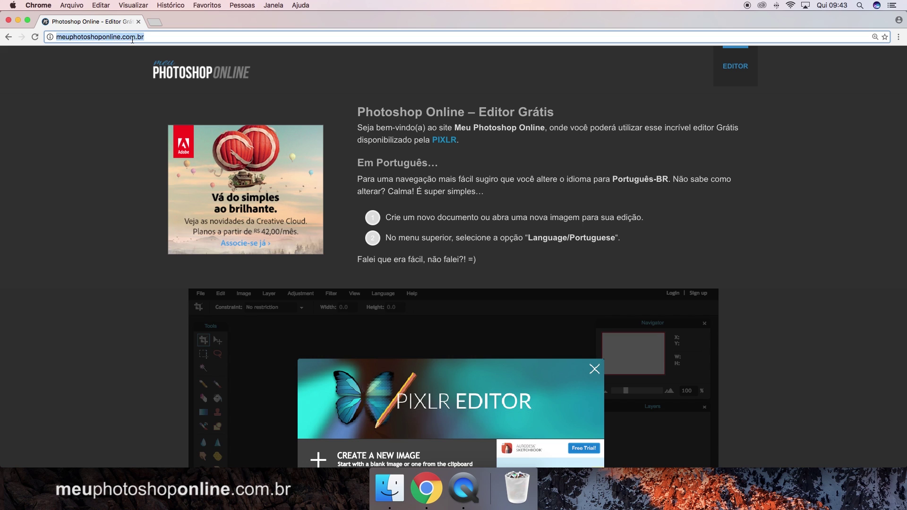
Step: Reload the site, confirm the reload, and scroll down to Pixlr's start dialog
key(Return)
click(556, 175)
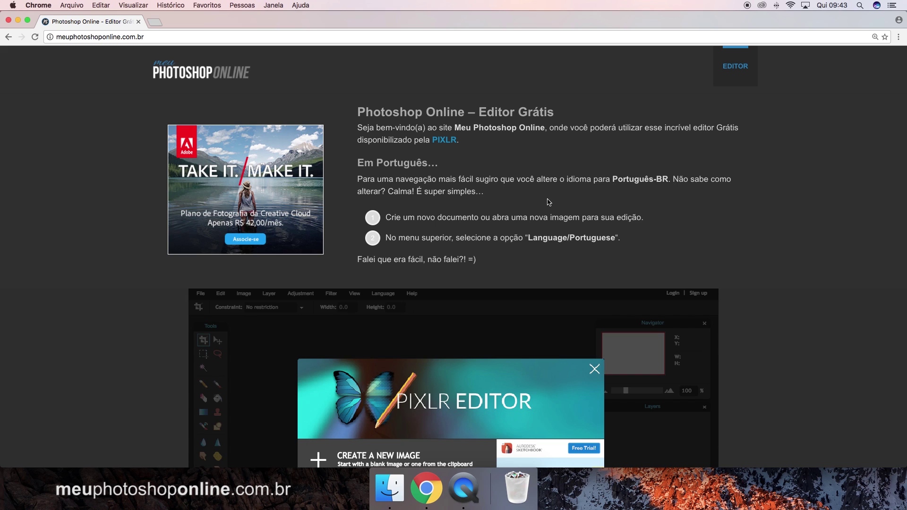
scroll(169, 295, down, 4)
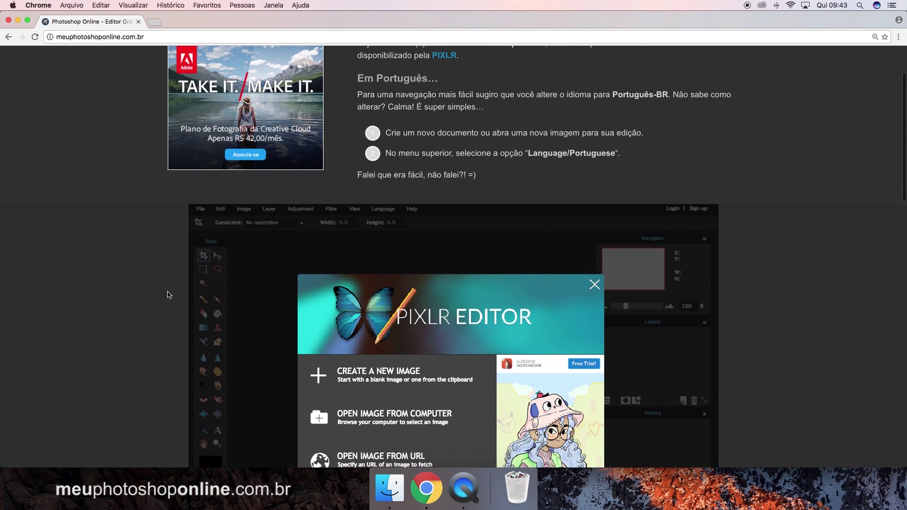
scroll(169, 295, down, 3)
scroll(169, 295, down, 1)
scroll(169, 294, down, 1)
scroll(378, 153, up, 5)
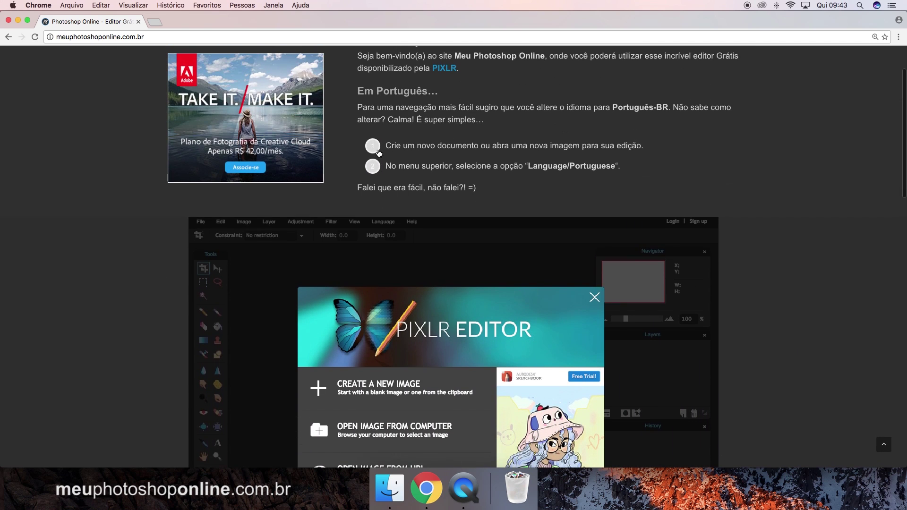
scroll(387, 102, up, 1)
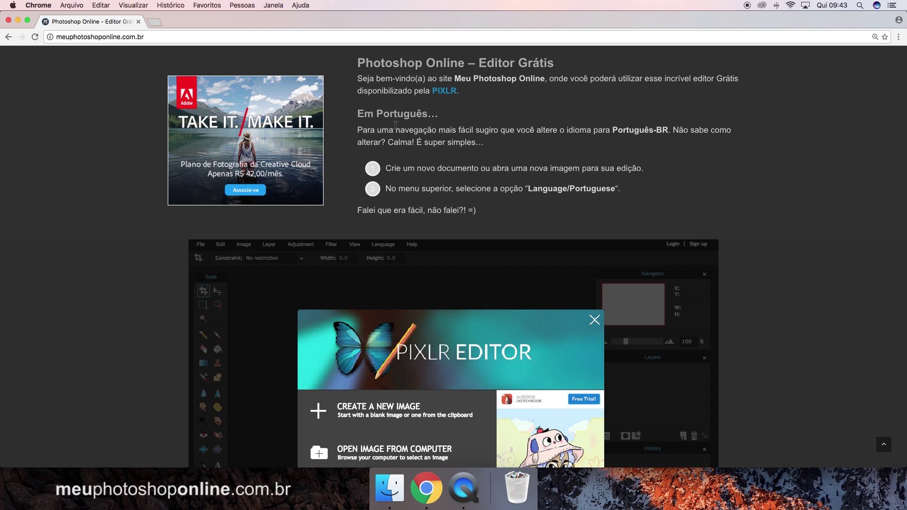
scroll(395, 125, down, 3)
scroll(395, 124, down, 1)
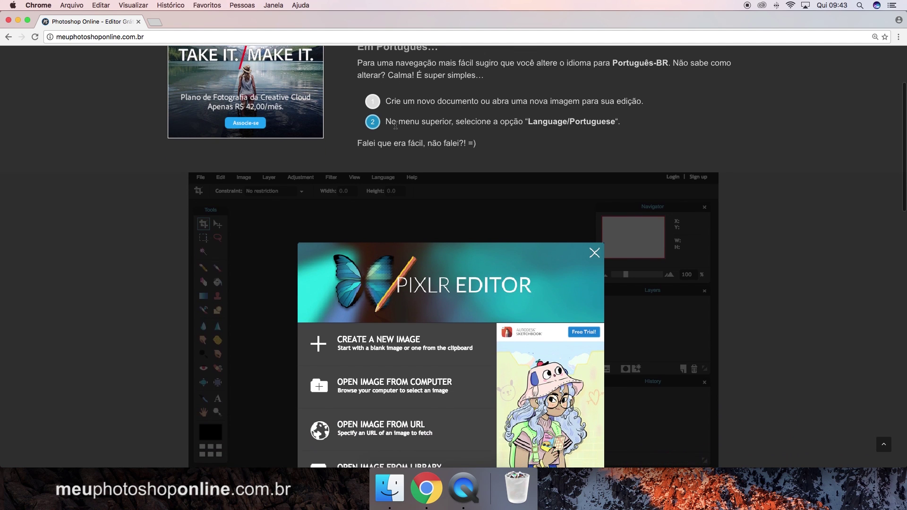
scroll(146, 204, down, 1)
scroll(140, 205, down, 1)
scroll(140, 205, down, 2)
scroll(140, 205, down, 1)
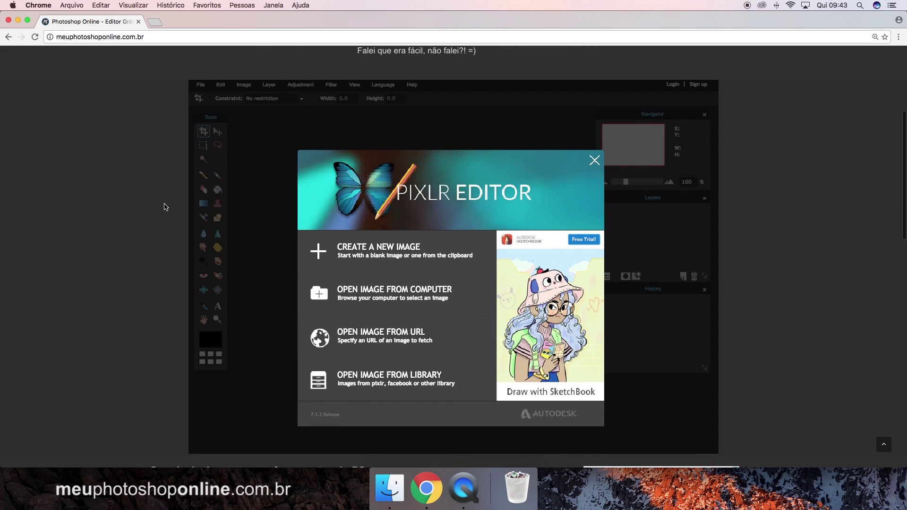
Step: Create a new image named Banner Online using the Movie 720p preset (1280x720)
click(382, 252)
double_click(431, 230)
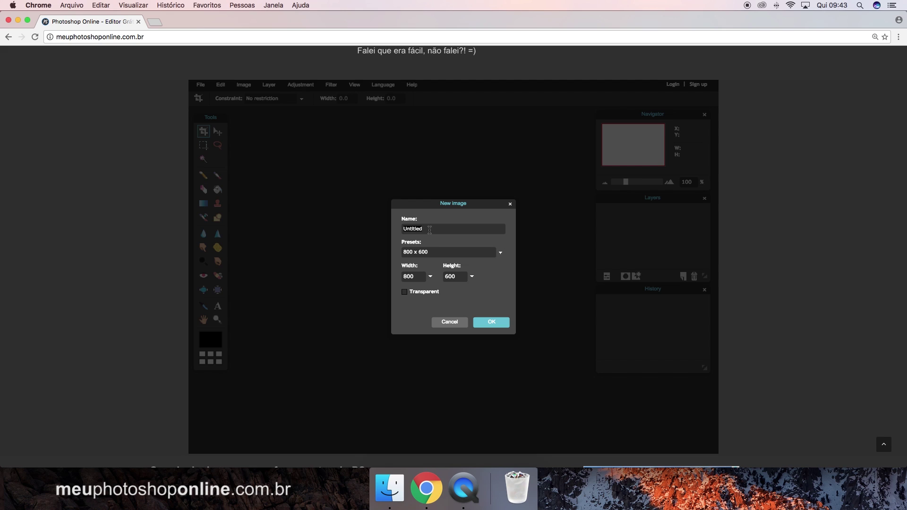
text(Banner Online)
click(501, 254)
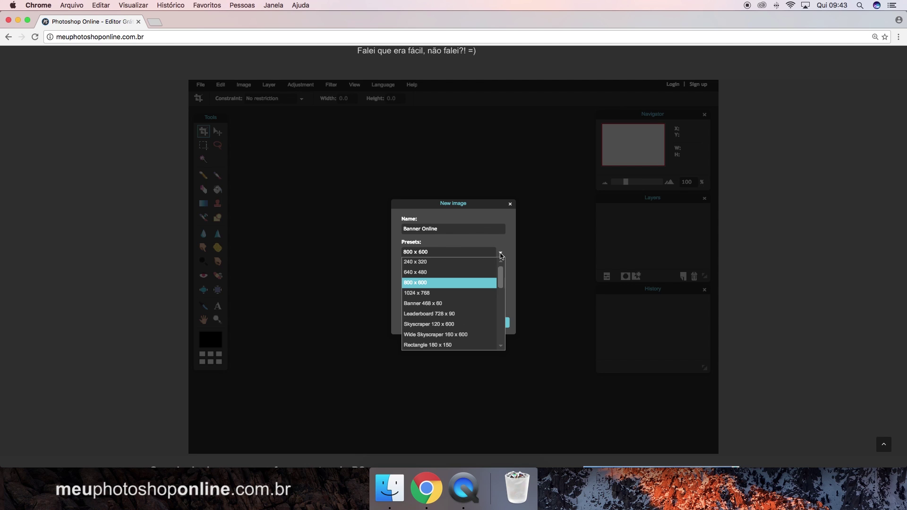
drag(501, 274, 501, 325)
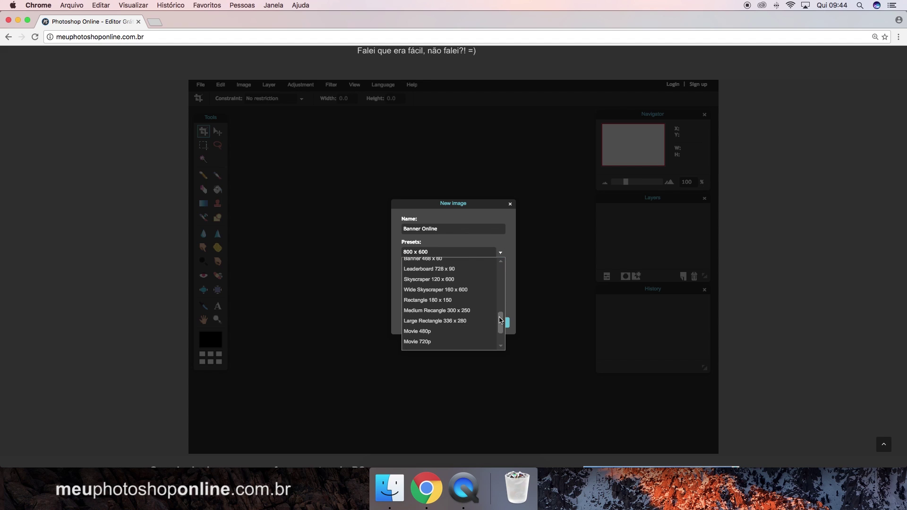
click(471, 337)
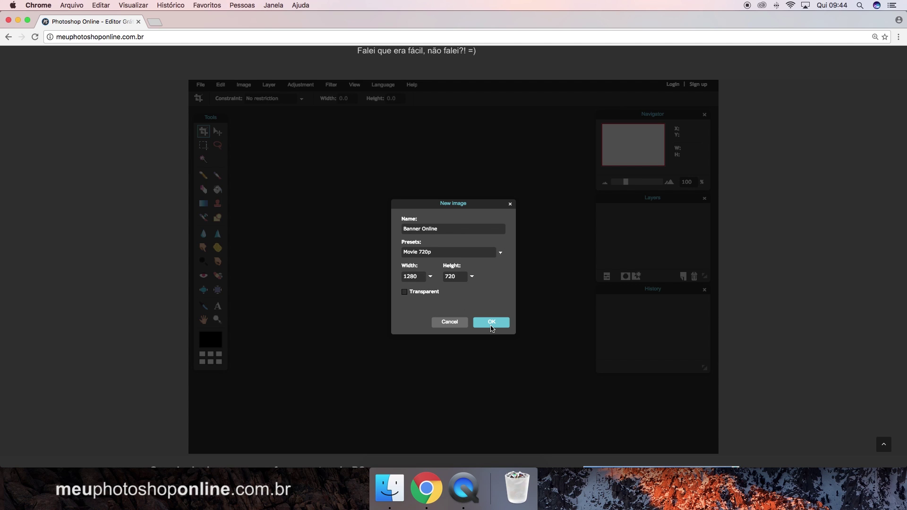
click(490, 322)
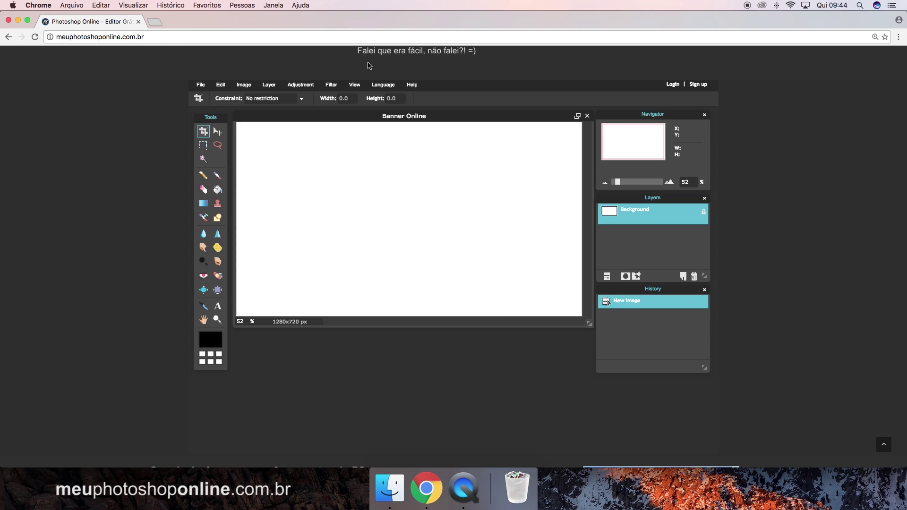
Step: Switch the interface to Portuguese, maximize the banner, close Navigator, and rearrange Layers and History panels
click(382, 84)
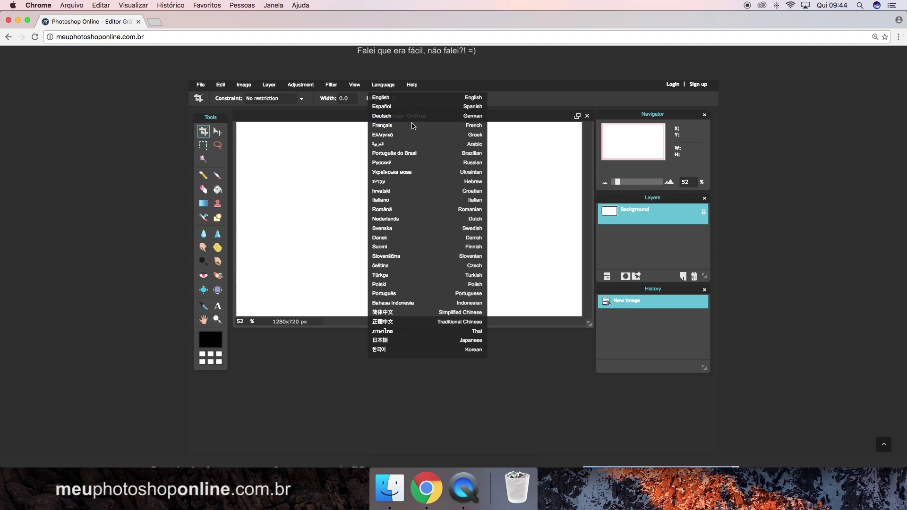
click(412, 153)
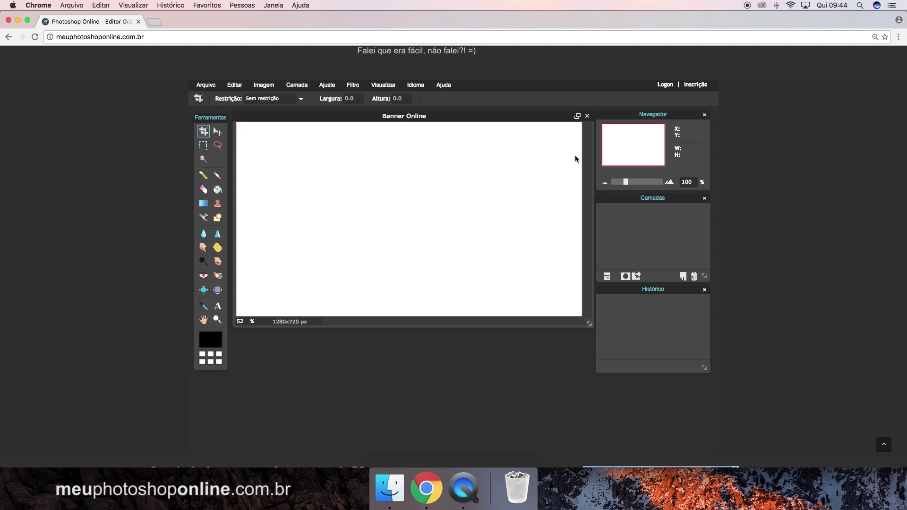
click(577, 116)
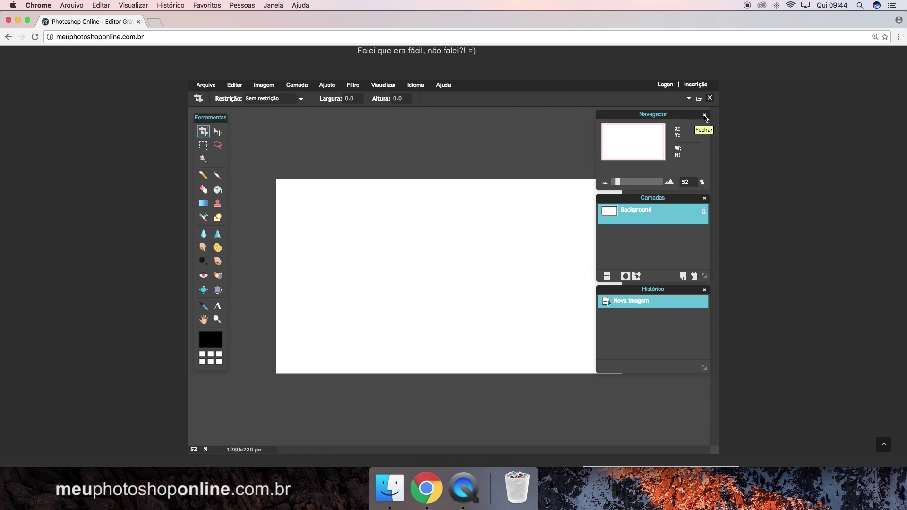
click(704, 115)
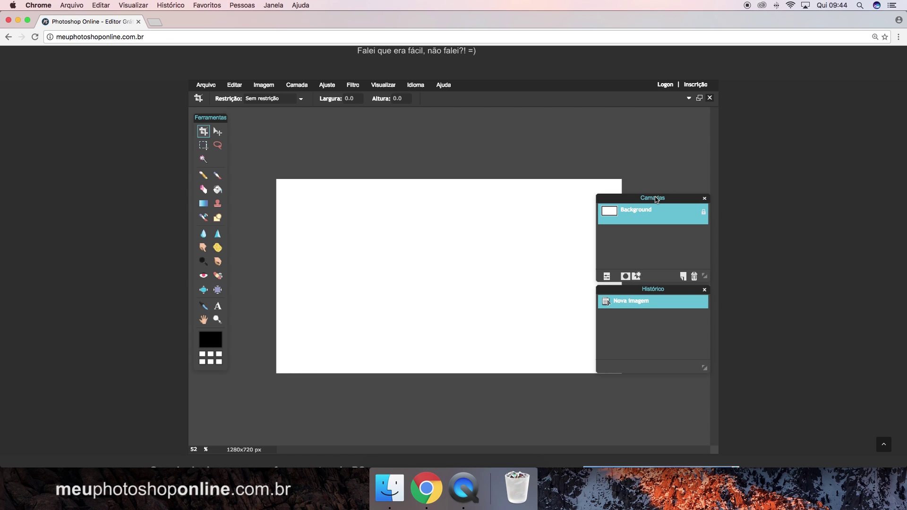
drag(656, 200, 664, 118)
drag(660, 293, 667, 371)
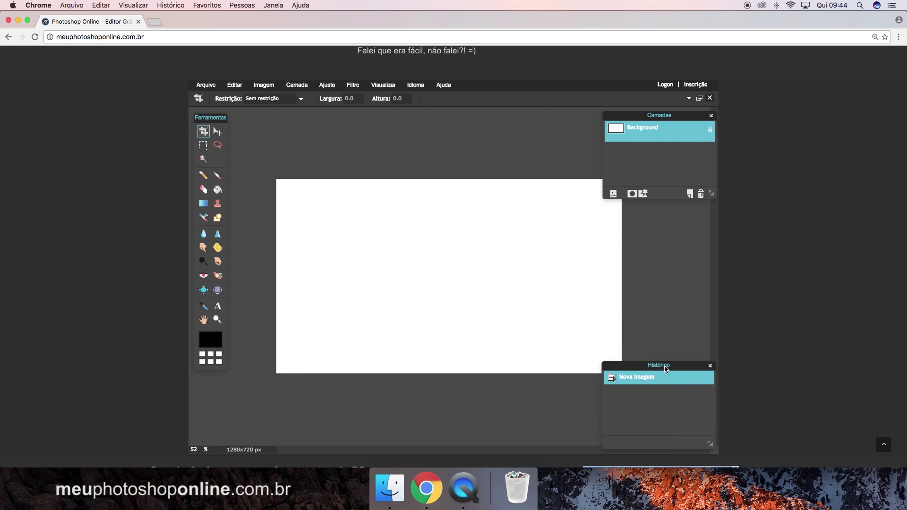
drag(210, 117, 208, 113)
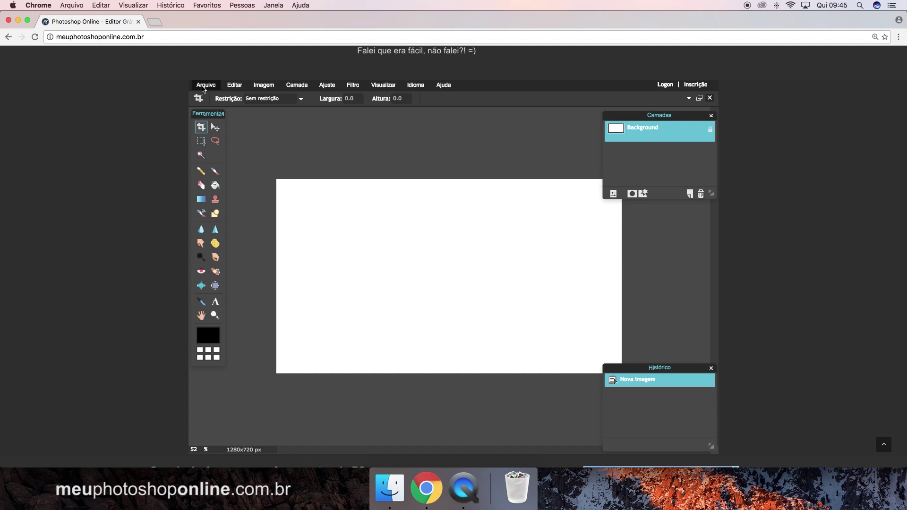
Step: Open MAC.jpg from the IMAGENS folder and select the whole photo
click(203, 89)
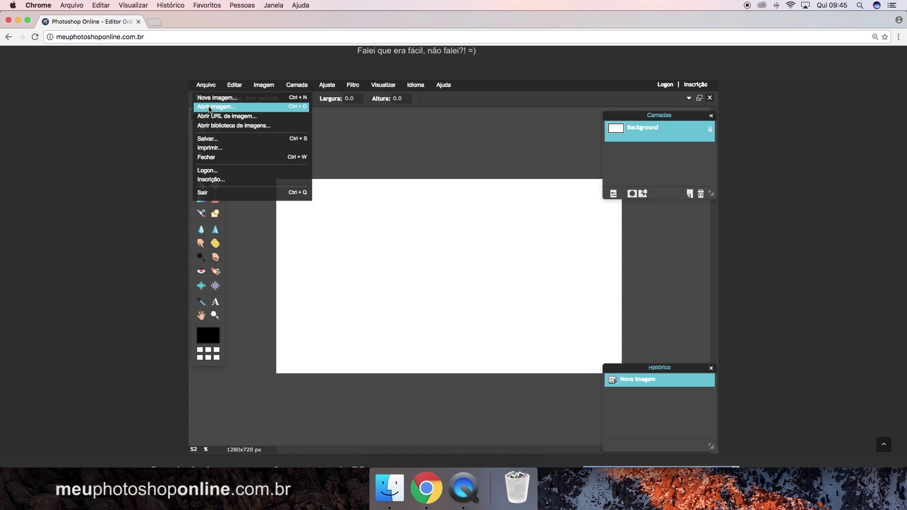
click(210, 108)
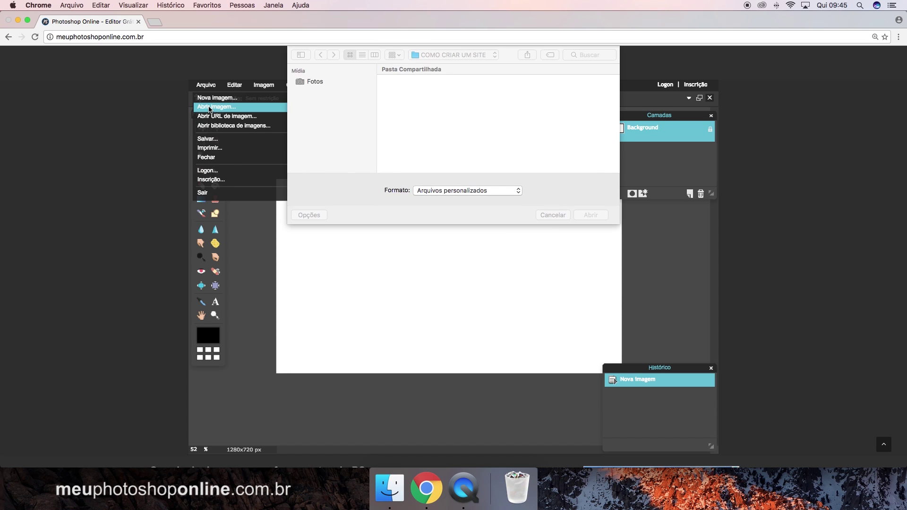
key(super+Up)
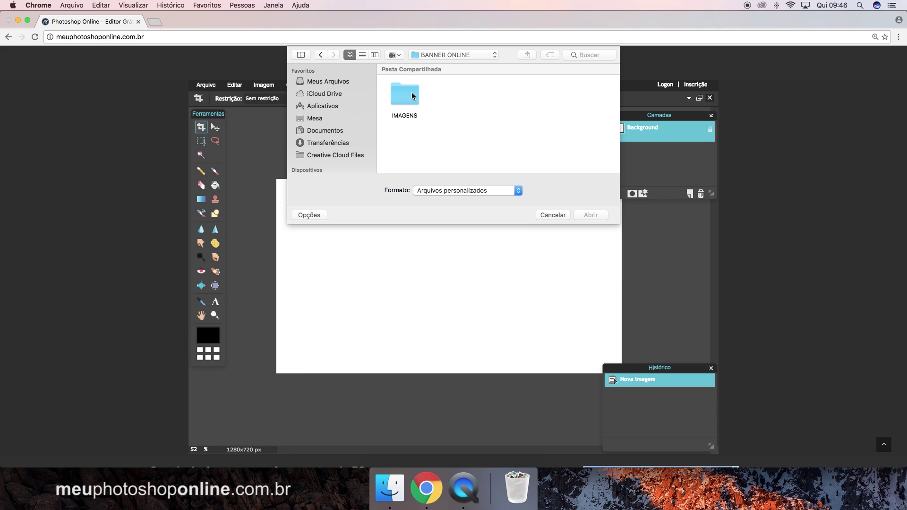
double_click(410, 97)
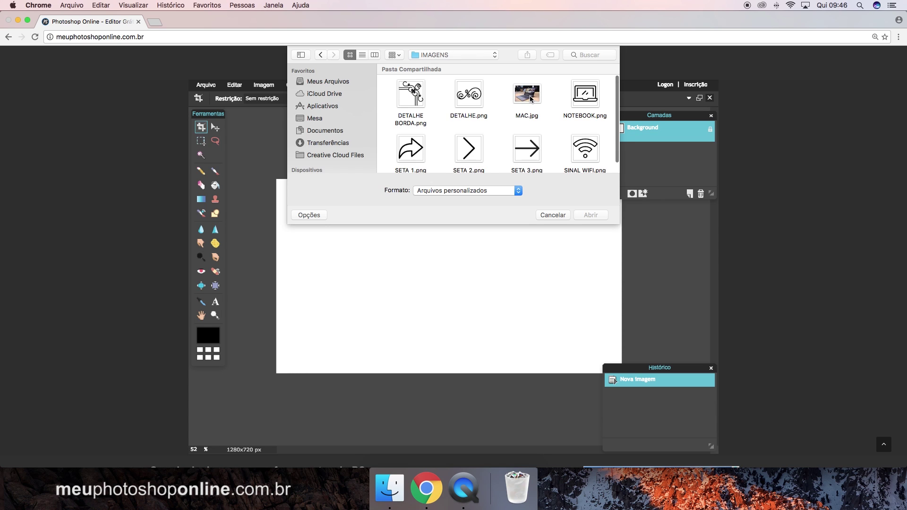
scroll(540, 124, down, 1)
scroll(536, 113, up, 1)
double_click(527, 94)
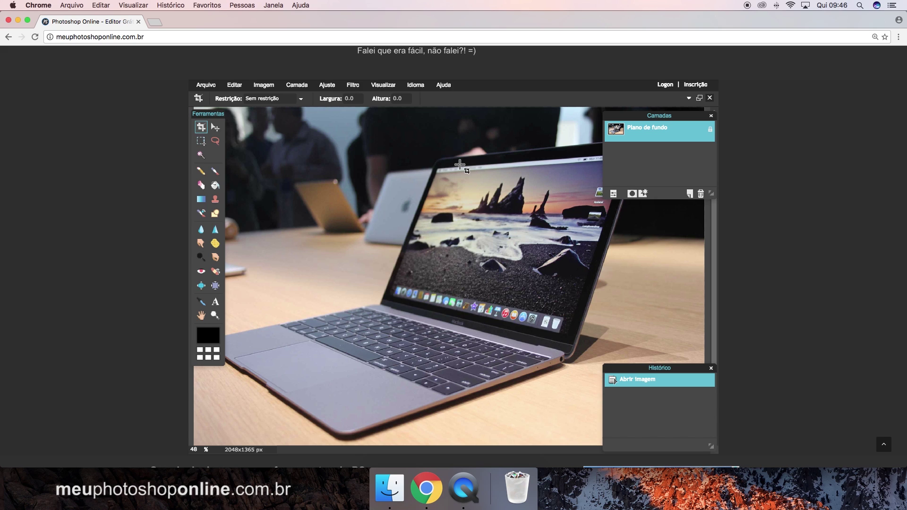
key(ctrl+a)
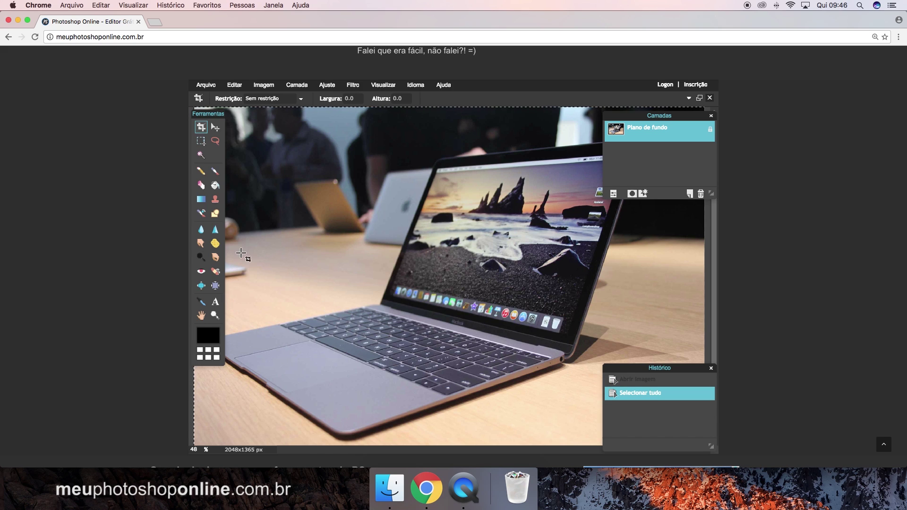
Step: Copy the laptop photo and paste it into the Banner Online document
key(ctrl+c)
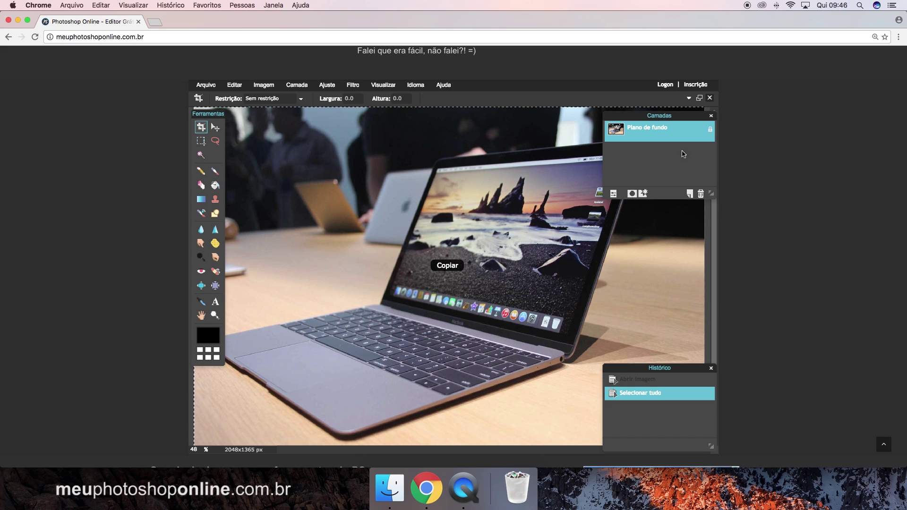
click(689, 98)
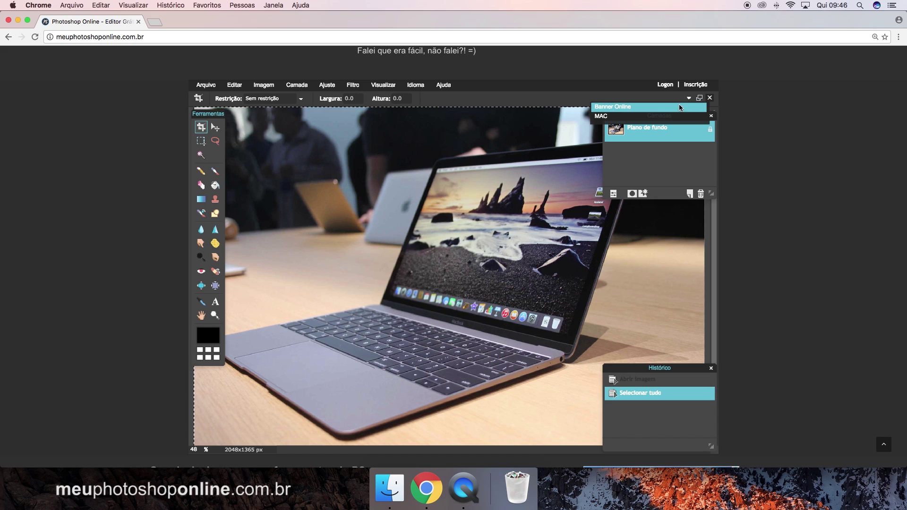
click(614, 108)
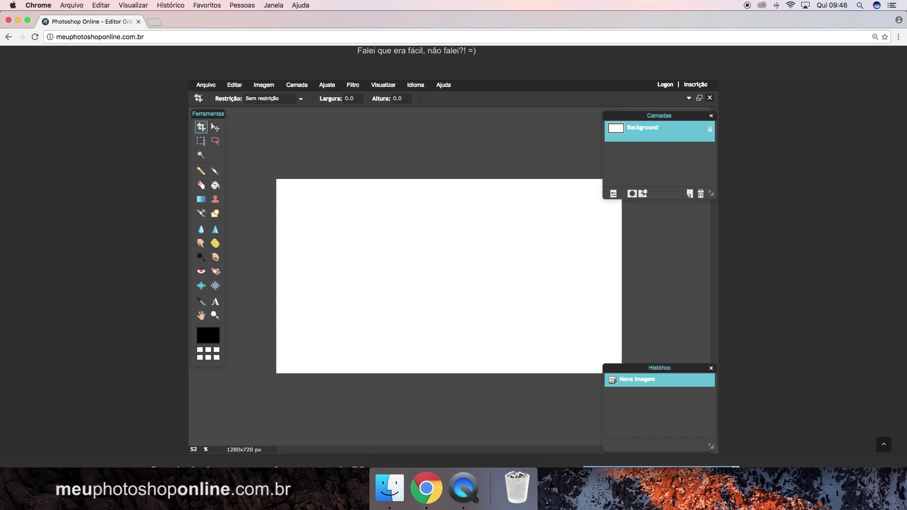
key(super+v)
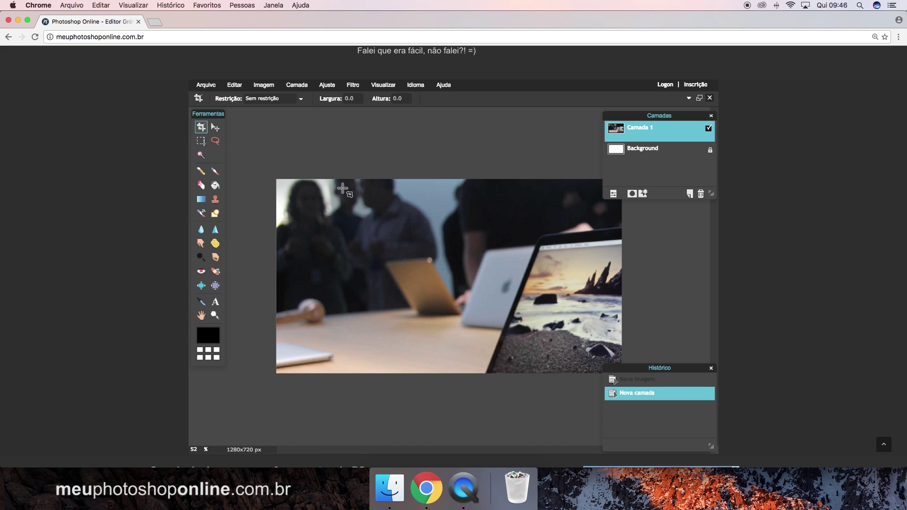
Step: Free-transform the photo to cover the 1280x720 canvas, confirm, and add an empty layer above
click(243, 89)
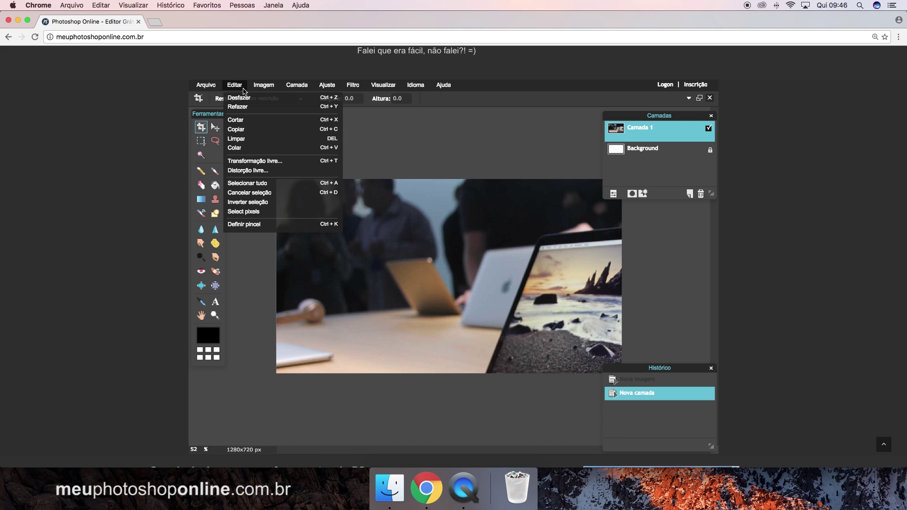
click(261, 162)
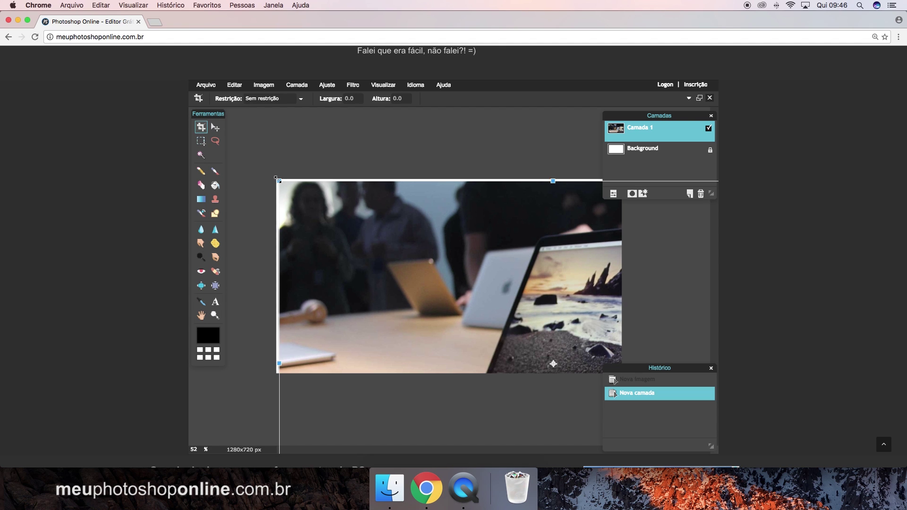
drag(276, 178, 360, 238)
drag(400, 270, 314, 211)
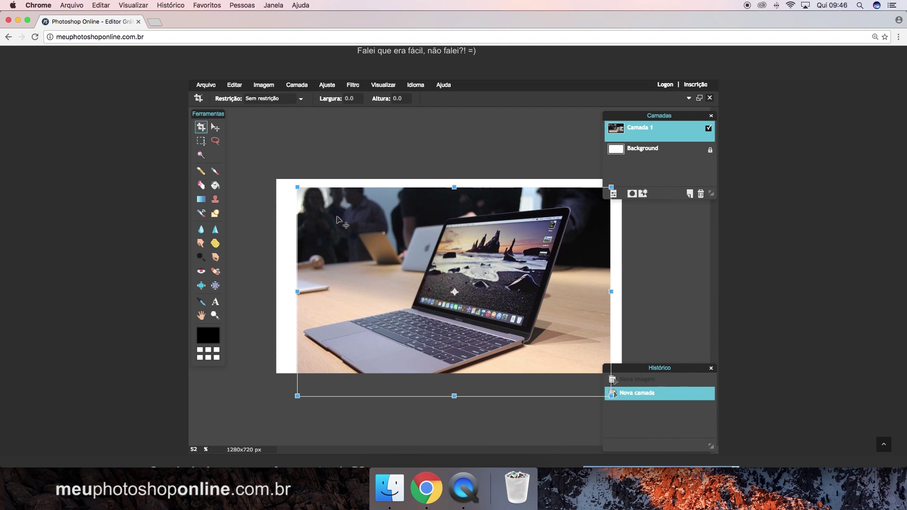
drag(587, 178, 624, 156)
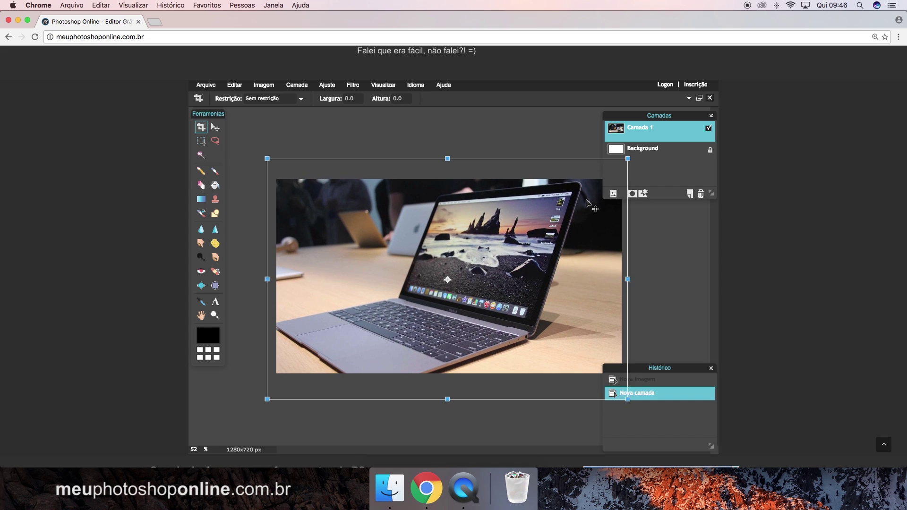
drag(584, 198, 585, 195)
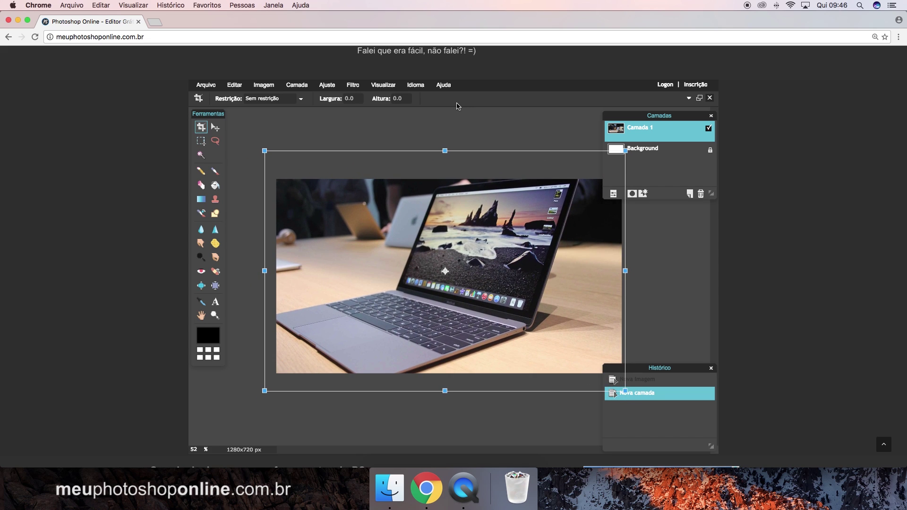
click(330, 131)
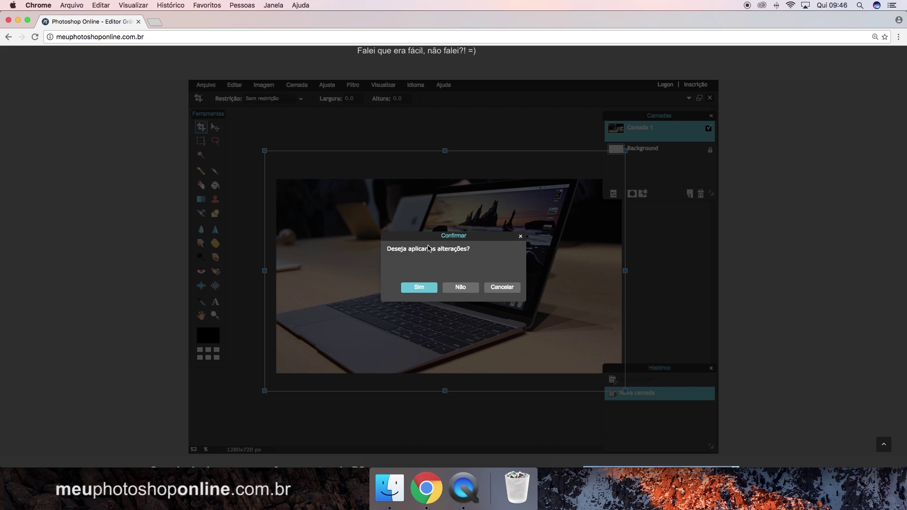
click(419, 288)
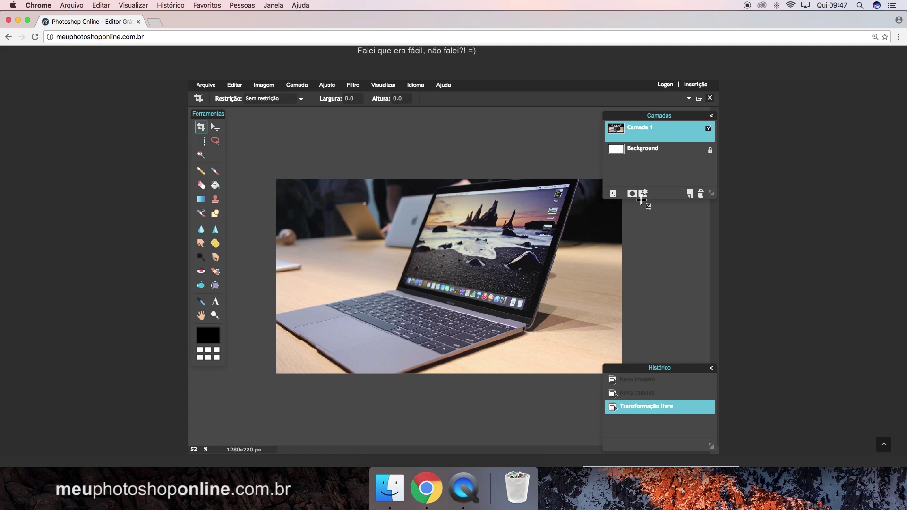
click(689, 195)
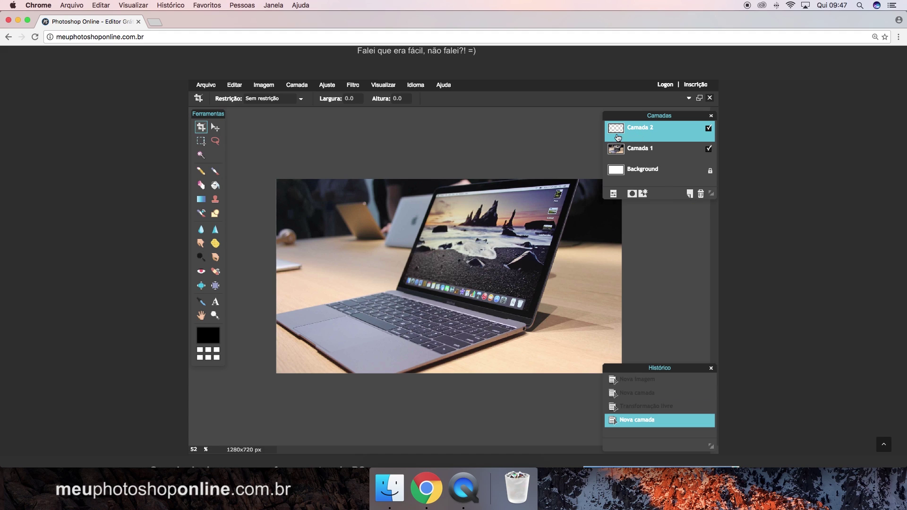
Step: Select the Gradient tool and set the gradient's start colour to blue (#0091ff)
right_click(202, 204)
click(202, 204)
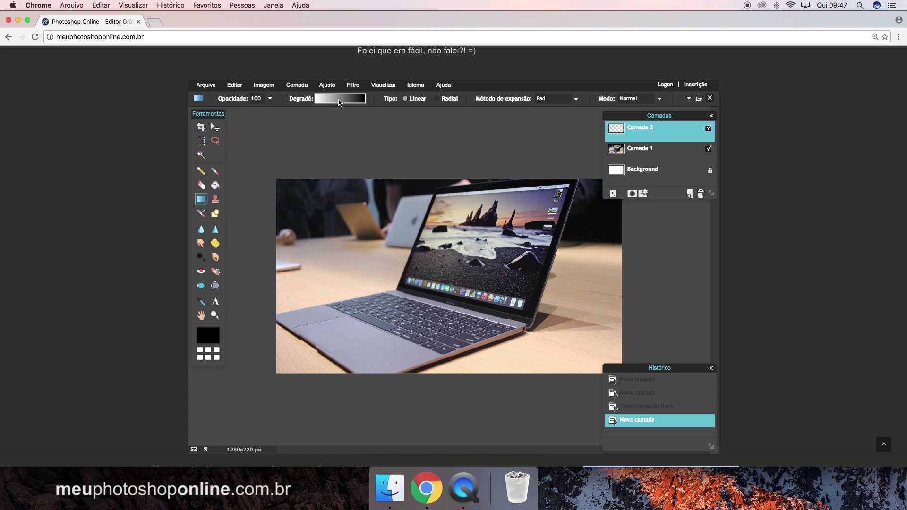
click(340, 100)
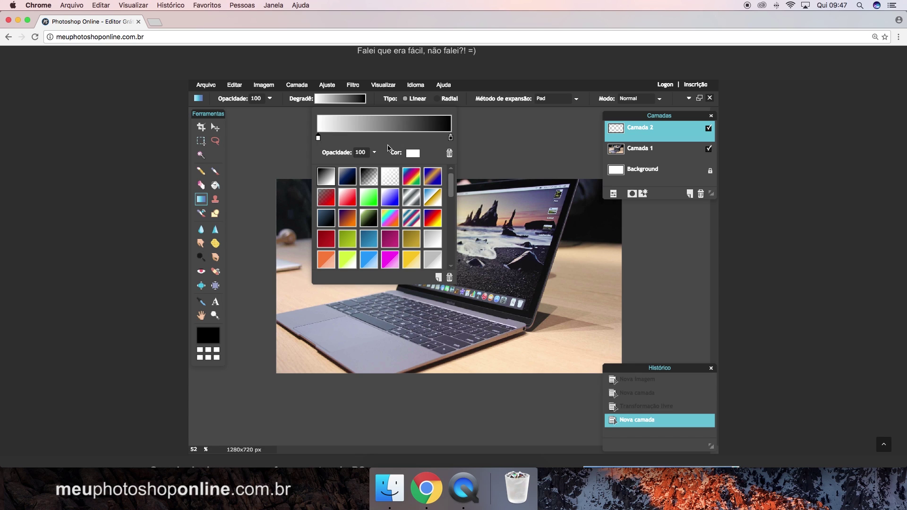
click(412, 153)
mouse_move(368, 261)
mouse_down()
mouse_move(363, 254)
mouse_move(372, 265)
mouse_up()
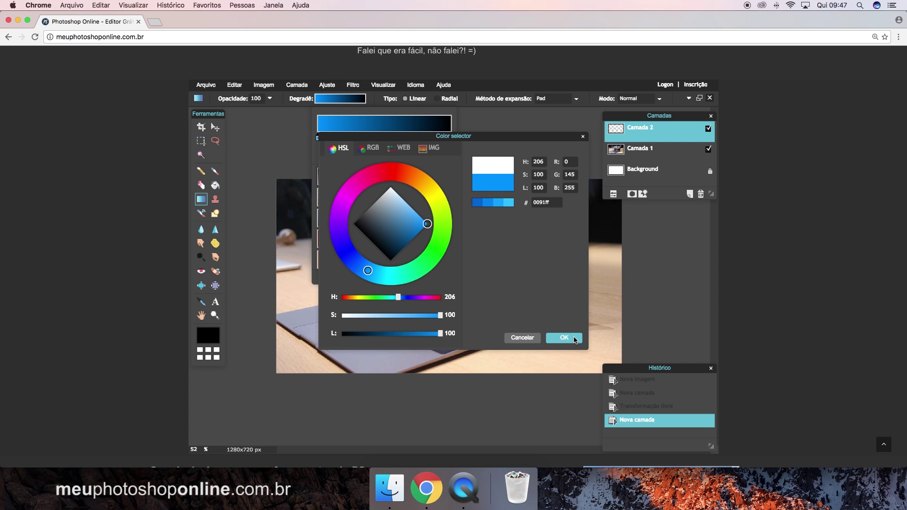
click(575, 339)
Step: Set the gradient's end colour to green (#00ffa2) and drag it left to right across Camada 2
click(450, 138)
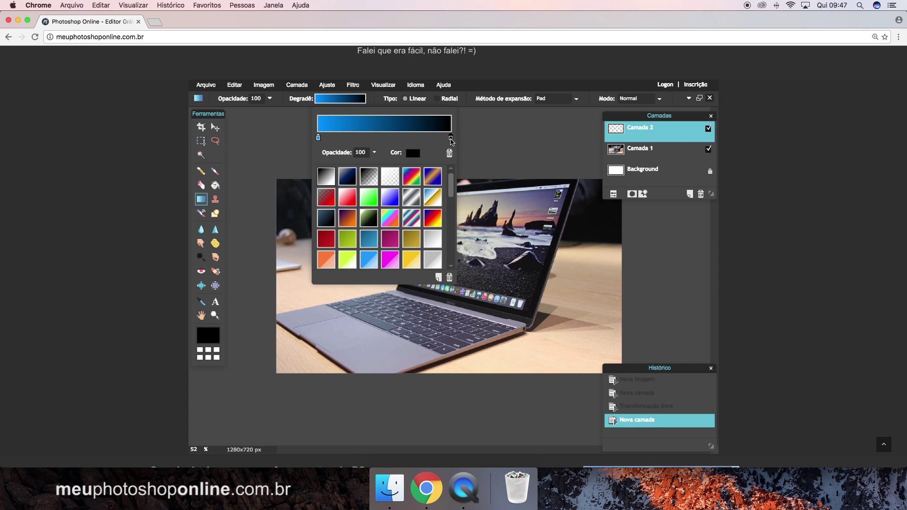
click(412, 153)
drag(342, 222, 387, 260)
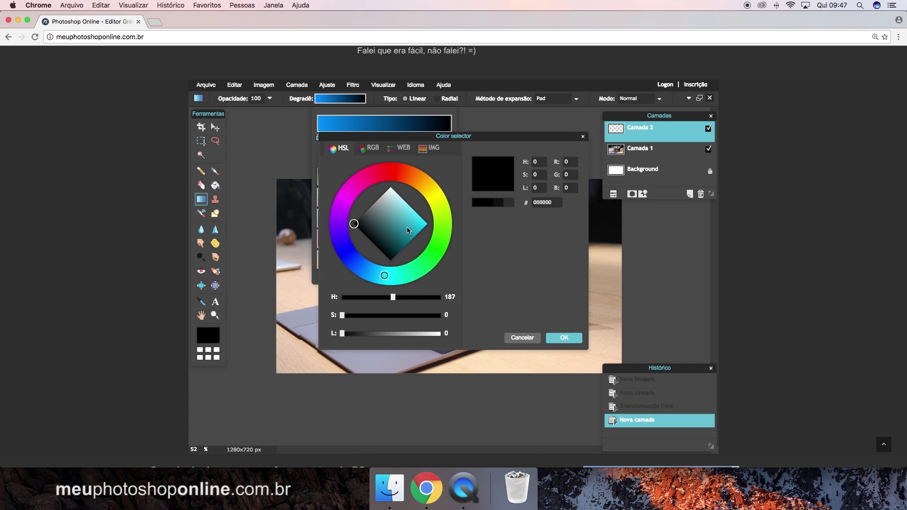
drag(409, 231, 455, 222)
click(396, 275)
drag(396, 274, 410, 271)
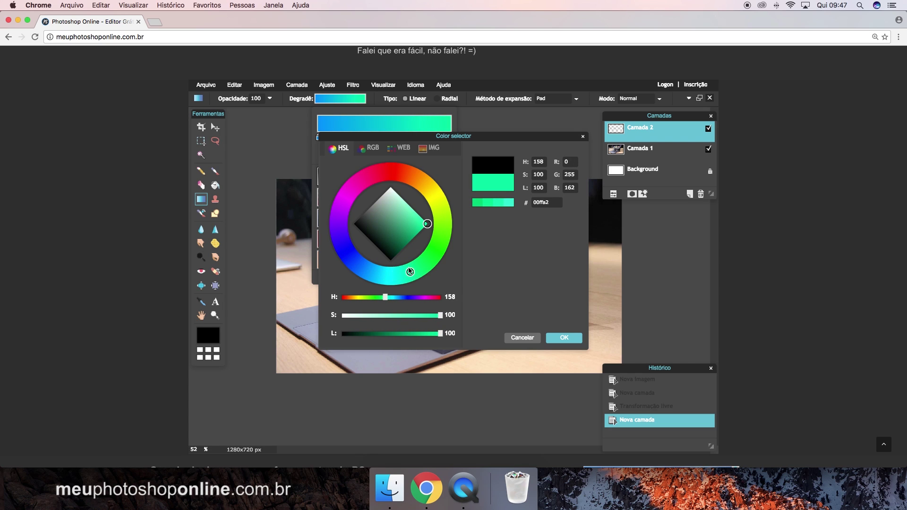
click(574, 339)
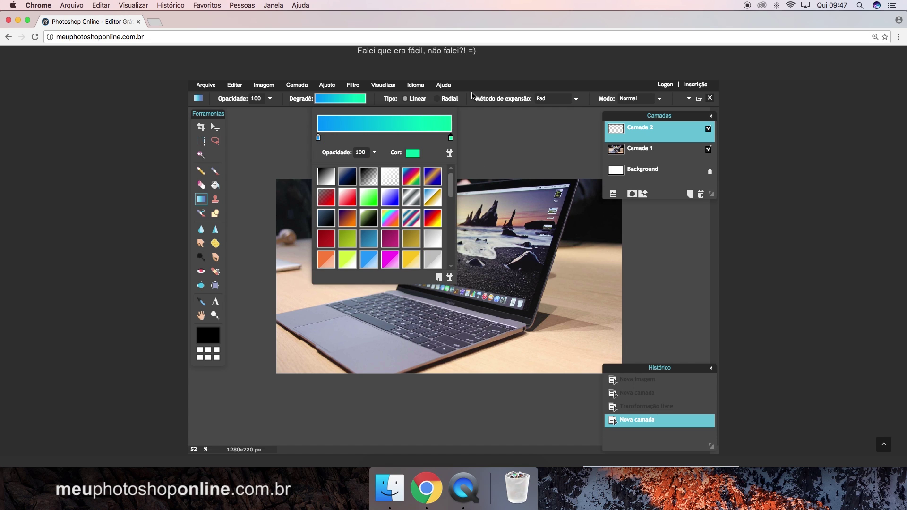
click(282, 104)
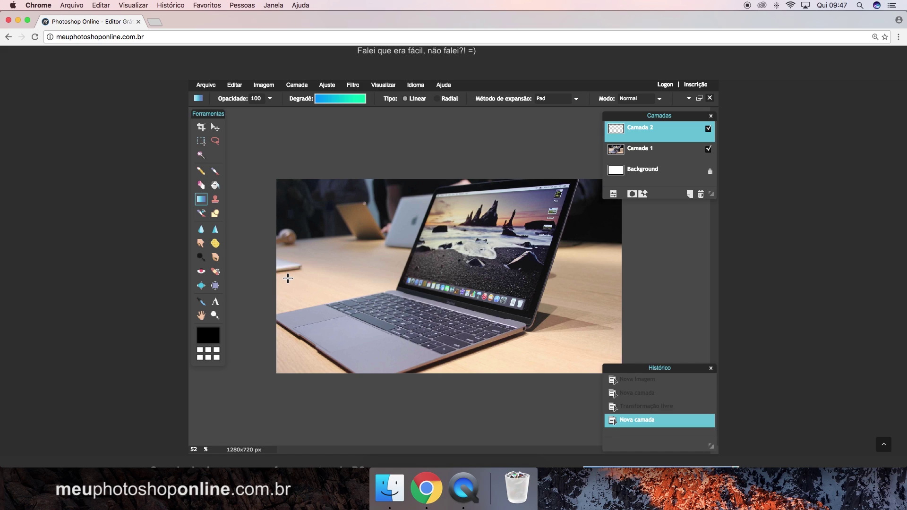
drag(288, 278, 609, 275)
Step: Finish the gradient, set Camada 2's blend mode to Multiply, and select Camada 1
drag(609, 275, 612, 278)
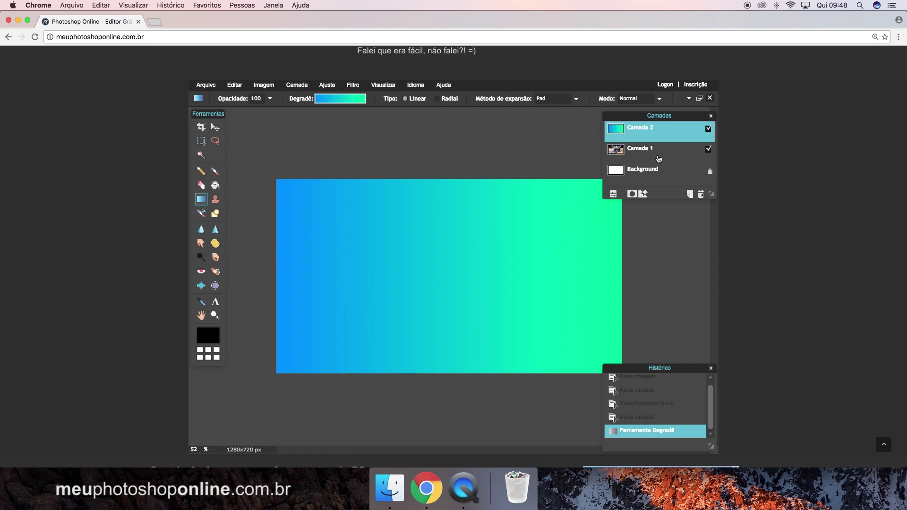
click(613, 194)
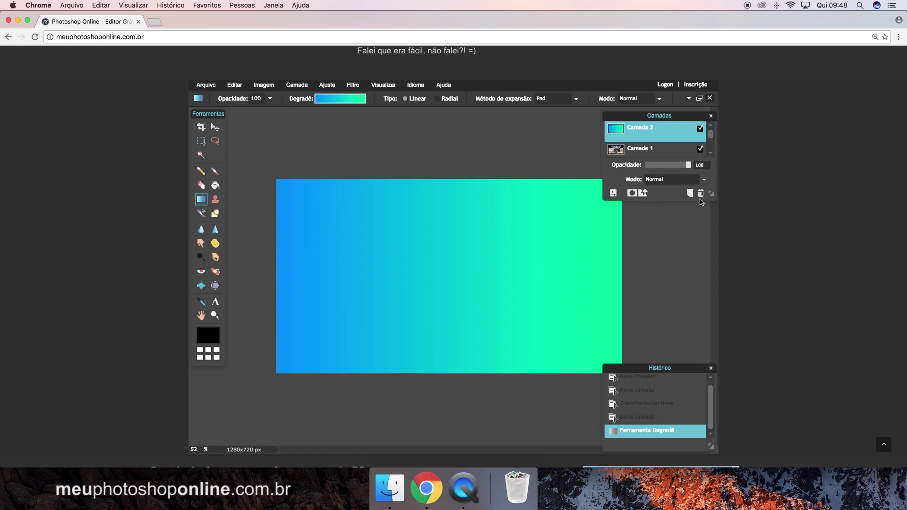
drag(711, 193, 716, 248)
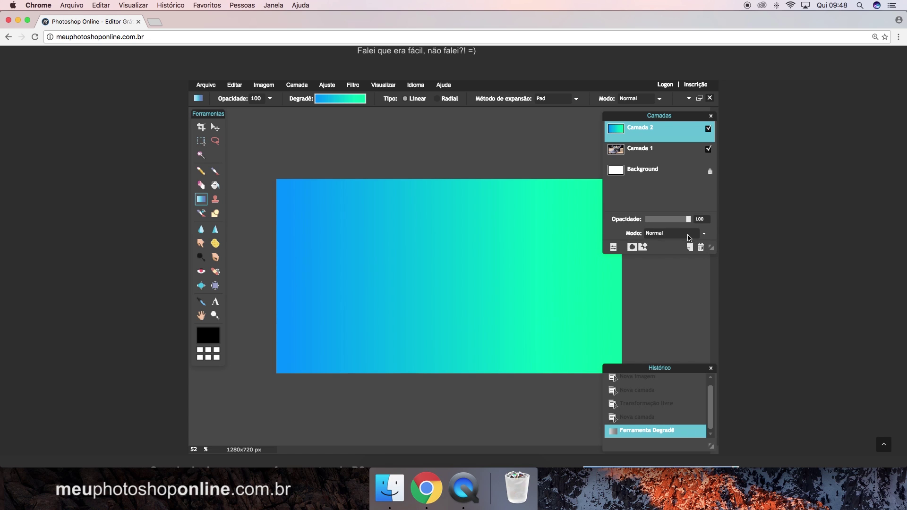
click(702, 234)
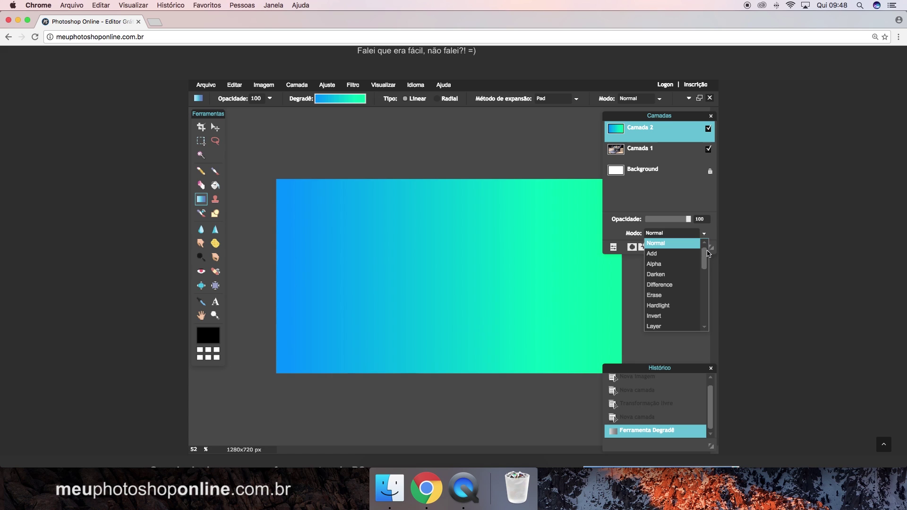
drag(705, 260, 705, 314)
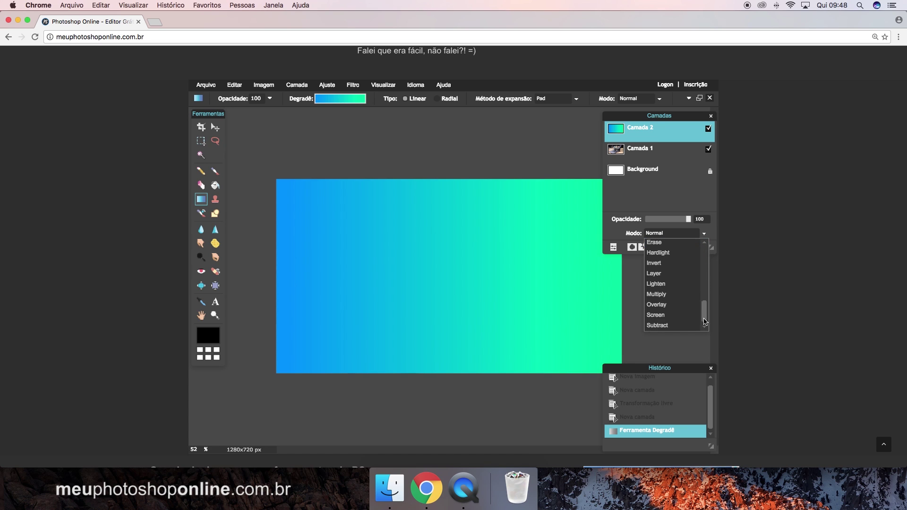
click(677, 298)
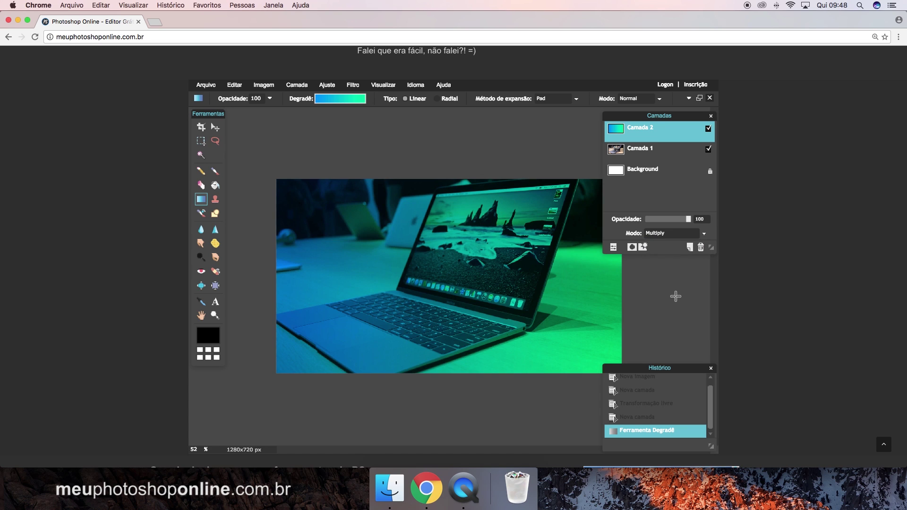
click(640, 150)
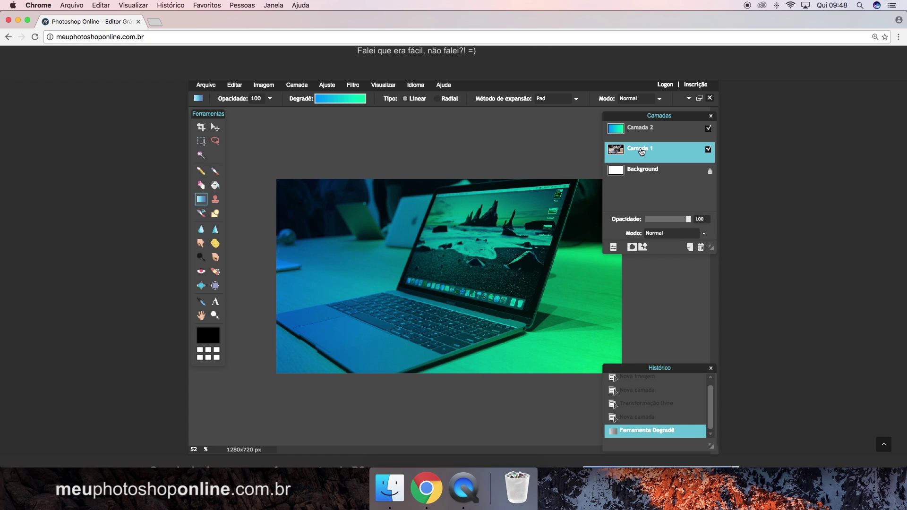
click(266, 86)
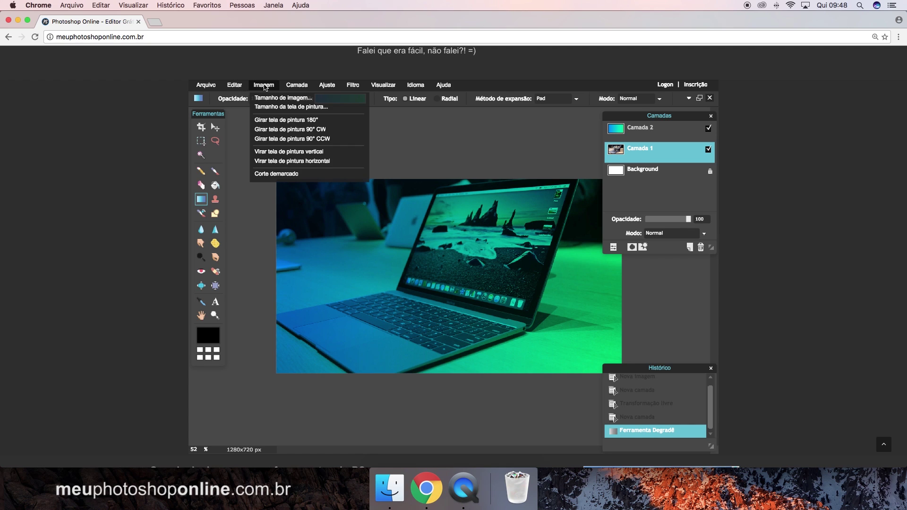
mouse_move(327, 85)
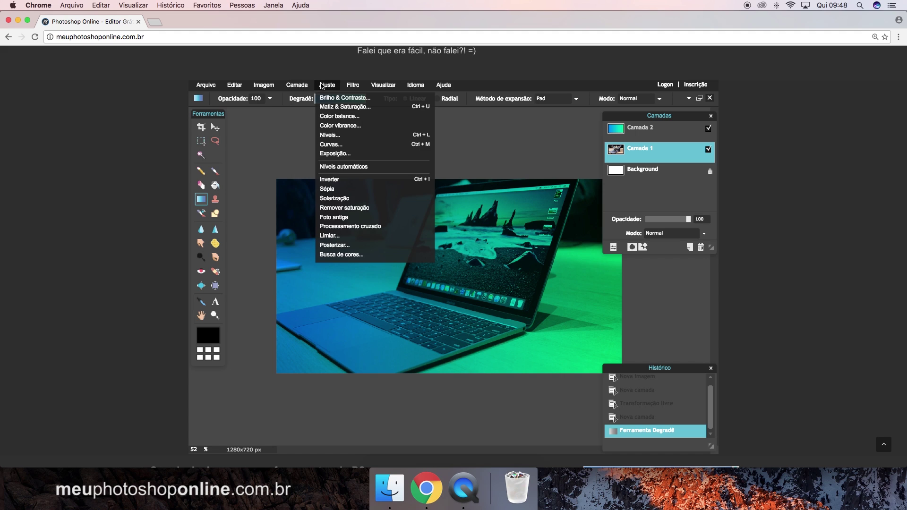
Step: Desaturate the laptop photo with Matiz & Saturação at Saturação -100
click(357, 107)
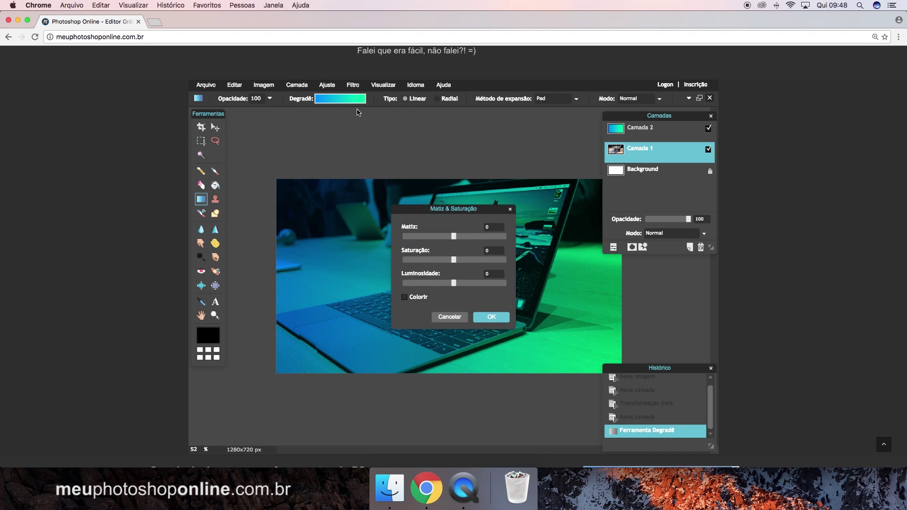
drag(453, 260, 379, 263)
drag(469, 211, 383, 262)
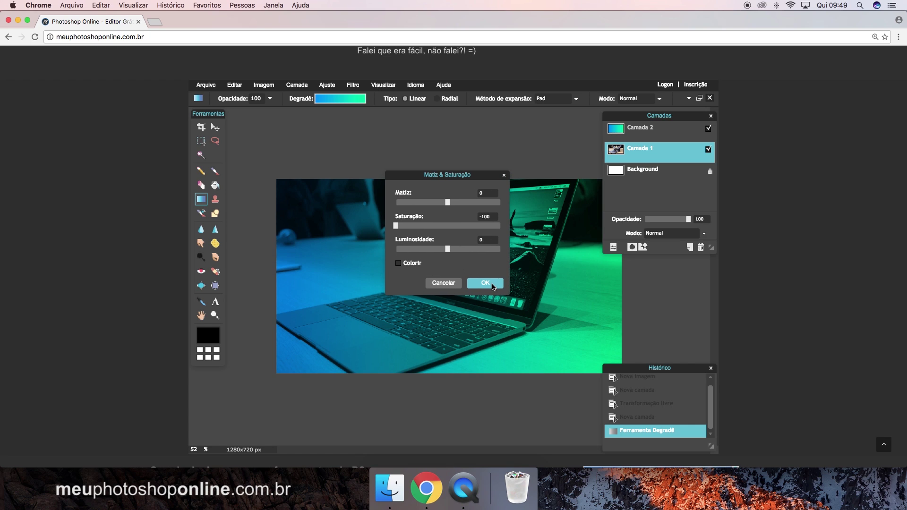
click(492, 287)
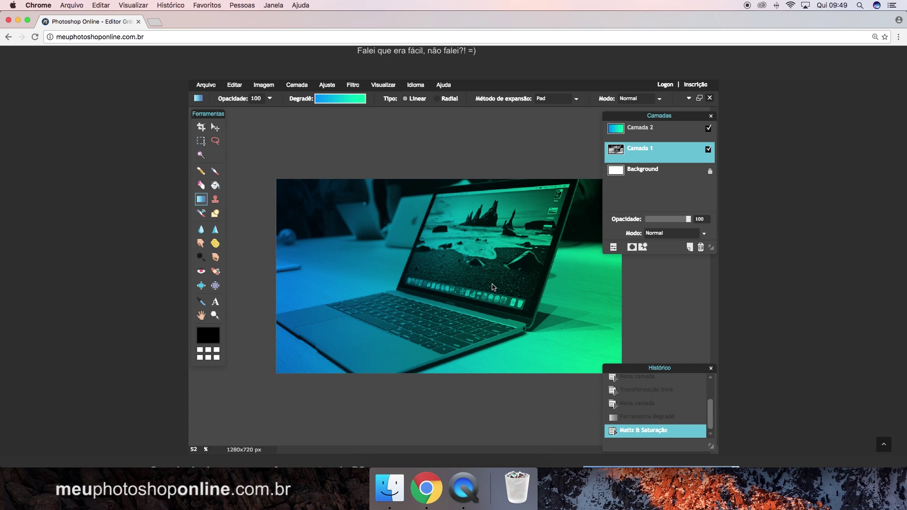
Step: Apply a Gaussian blur of intensity 81 to Camada 1 and lower its opacity to 58
click(355, 89)
click(360, 115)
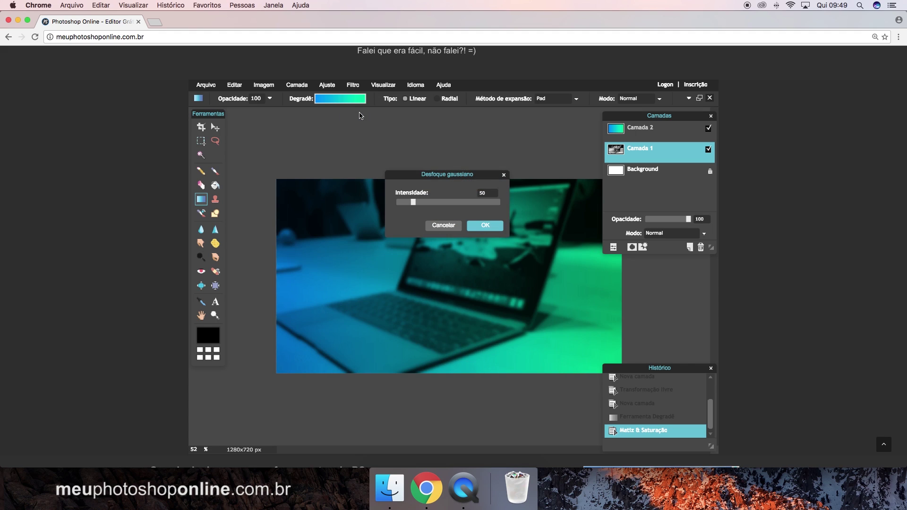
drag(458, 175, 650, 277)
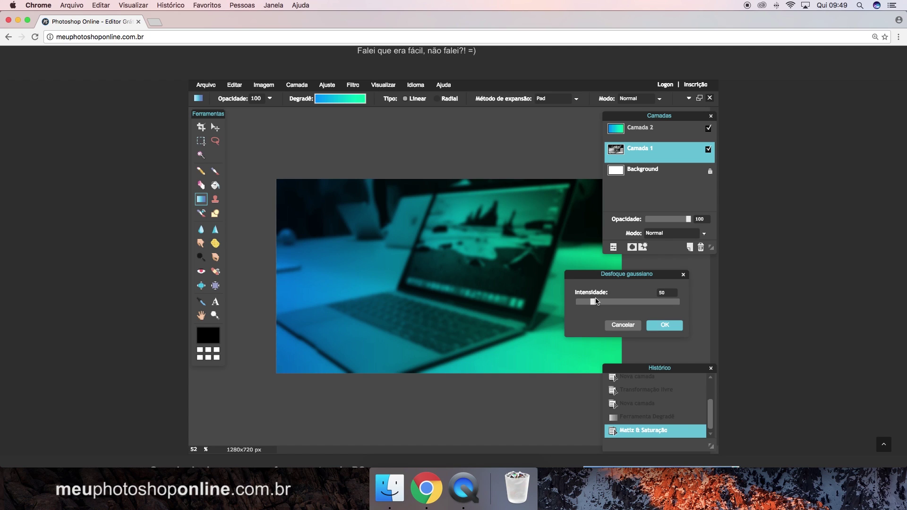
drag(593, 302, 598, 302)
drag(598, 302, 588, 306)
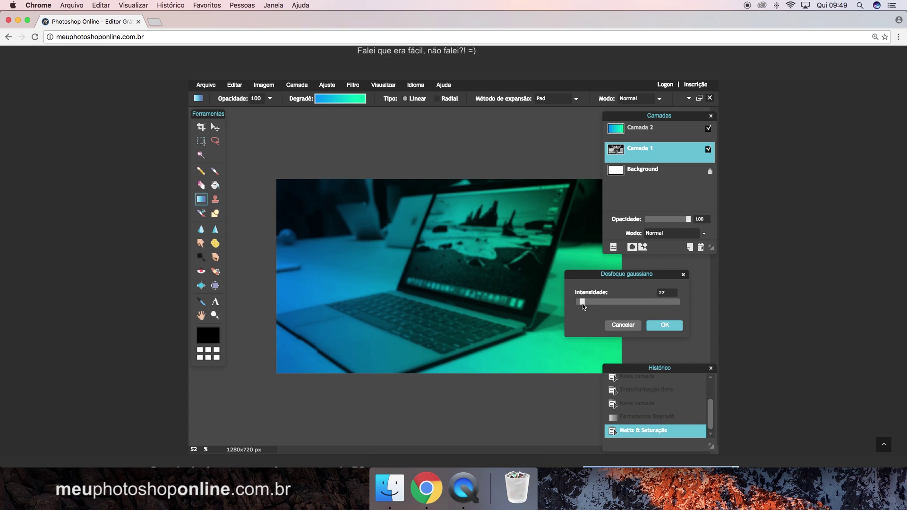
click(588, 302)
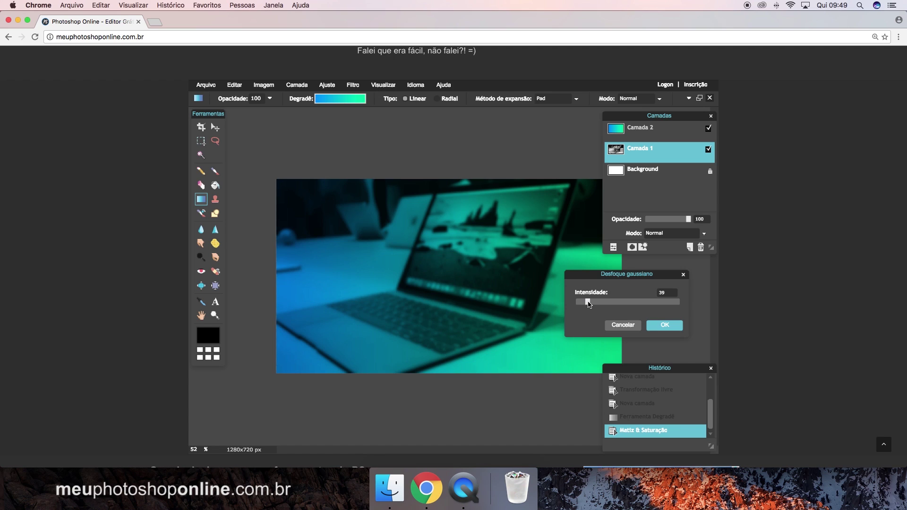
drag(589, 304, 608, 304)
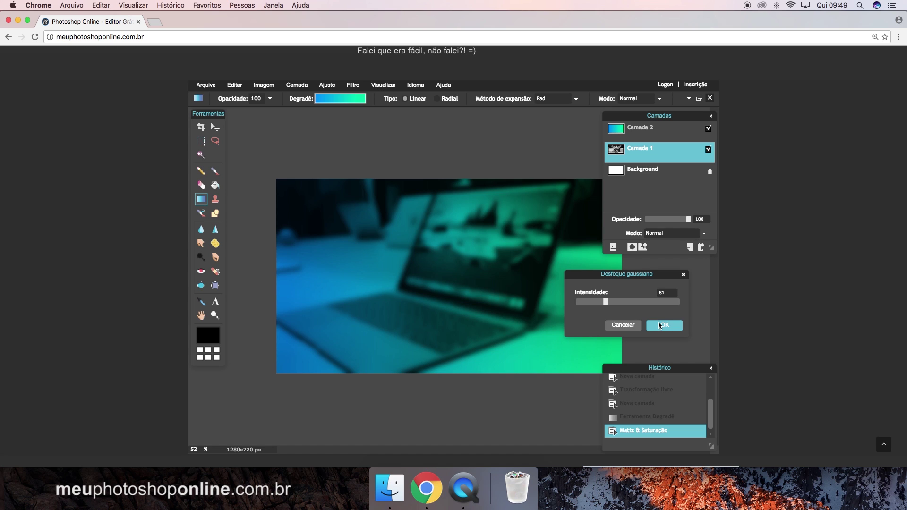
click(660, 325)
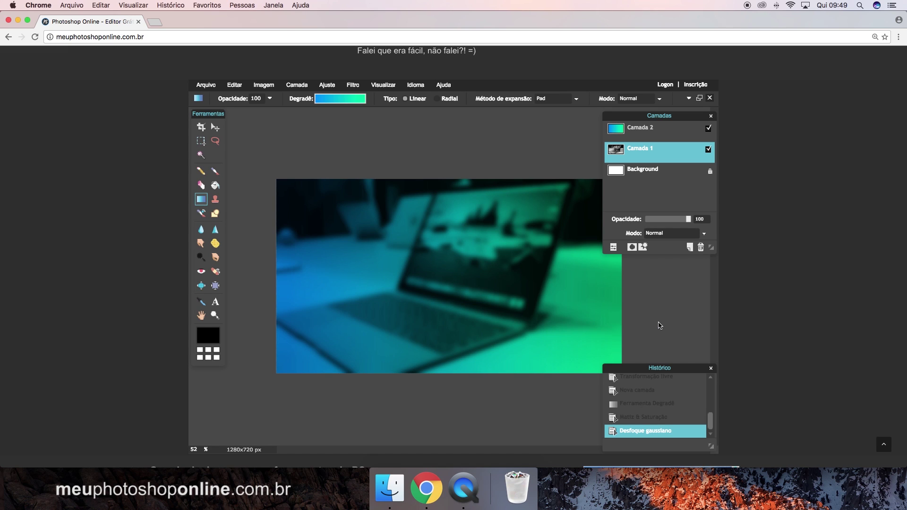
drag(689, 223, 671, 224)
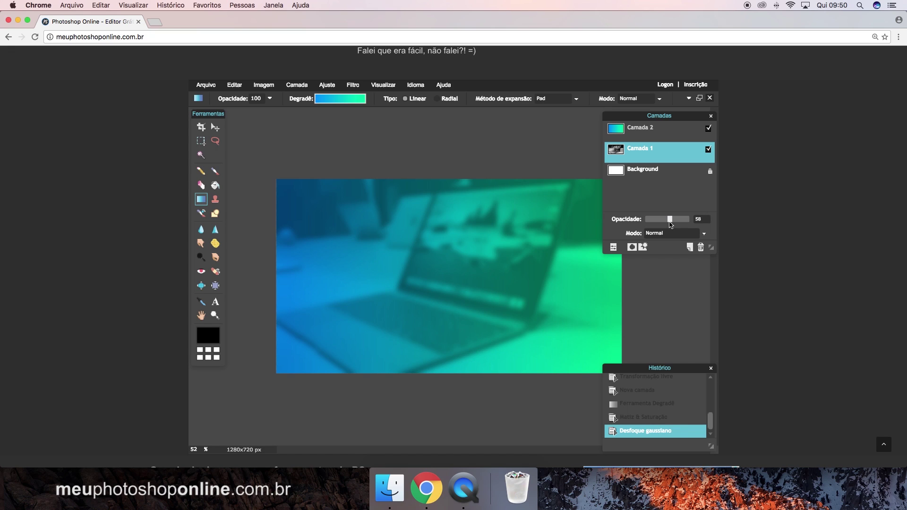
Step: Raise Camada 1's opacity to 65, select Camada 2, and choose the Text tool
drag(671, 225, 676, 221)
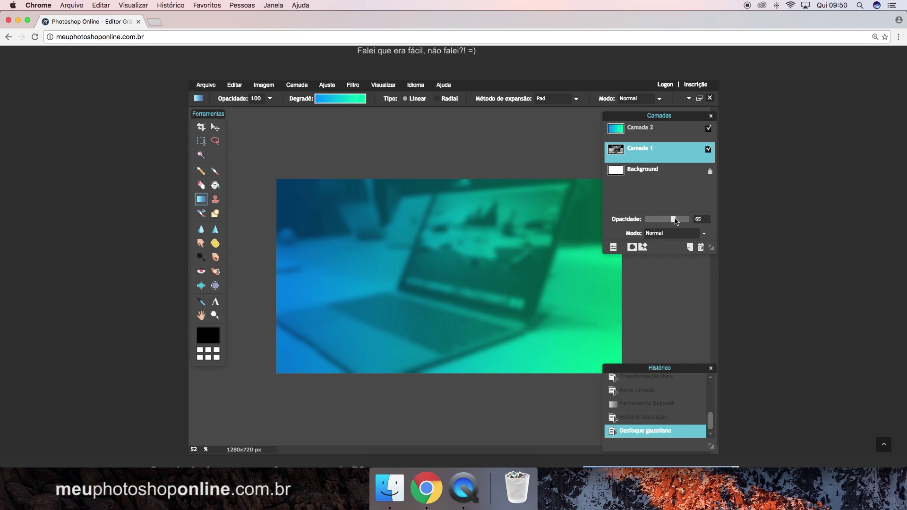
click(666, 131)
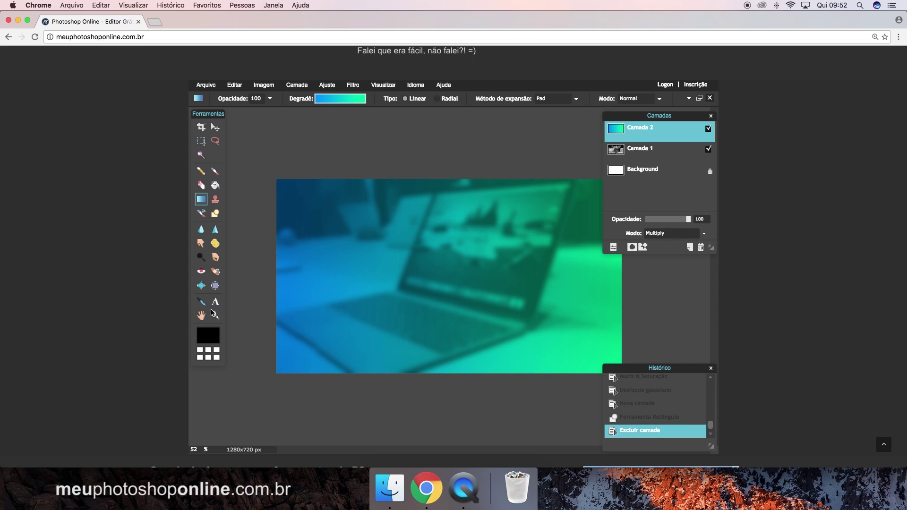
click(215, 302)
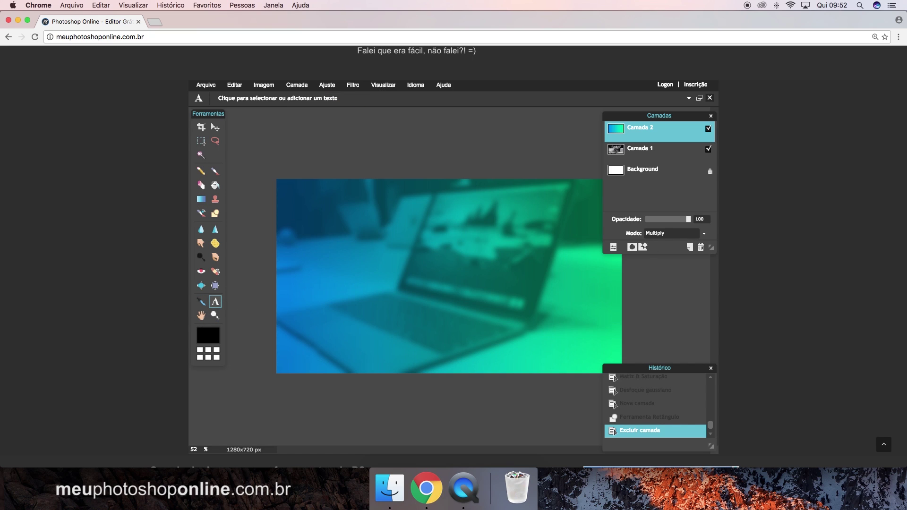
Step: Add the text 'CRIE' in Bebas Neue at size 130 near the banner centre
click(385, 244)
text(CRIE)
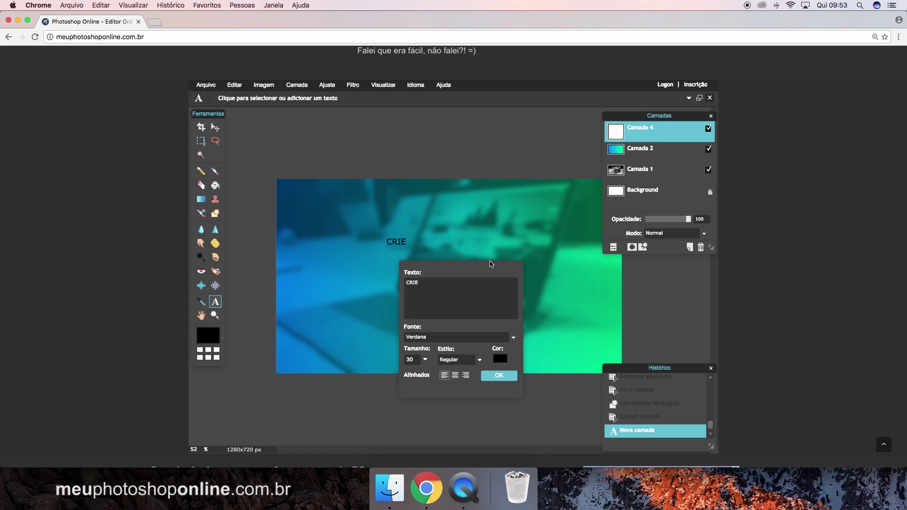
click(478, 280)
click(513, 338)
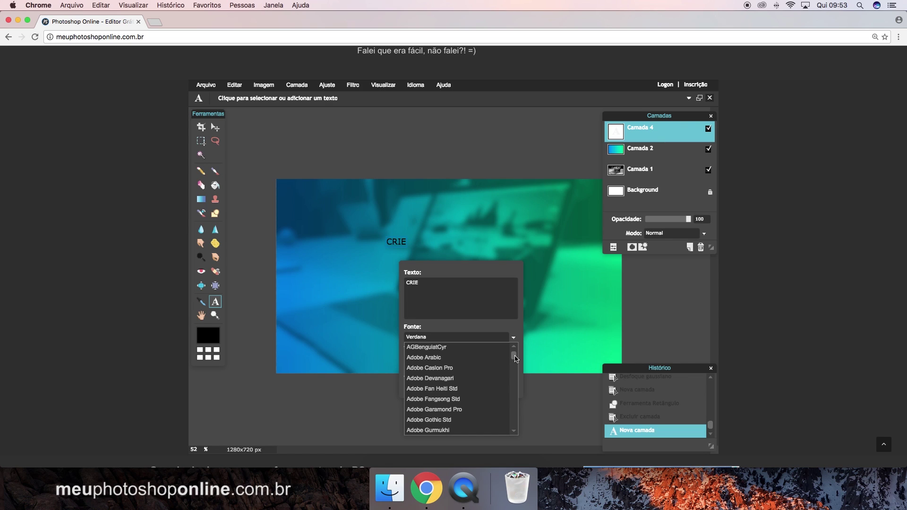
drag(515, 357, 515, 374)
click(430, 360)
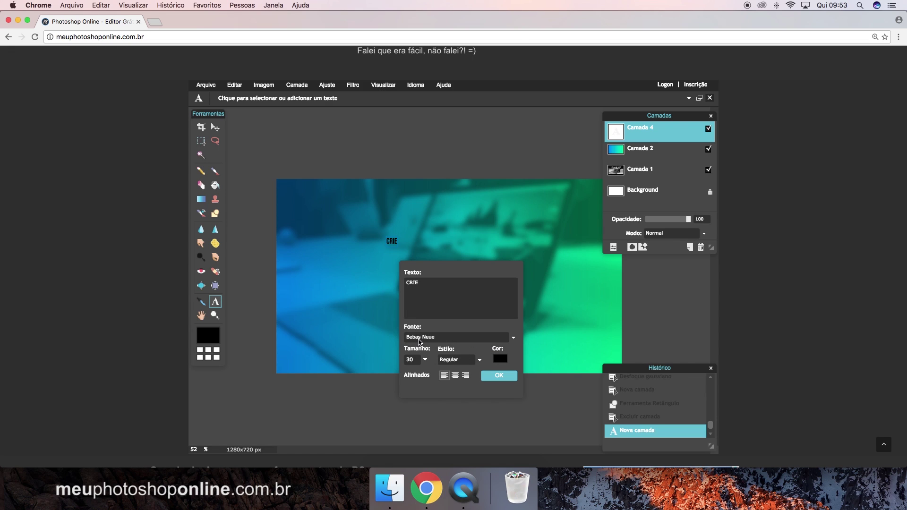
mouse_move(425, 359)
mouse_down()
mouse_move(418, 376)
mouse_move(455, 375)
mouse_up()
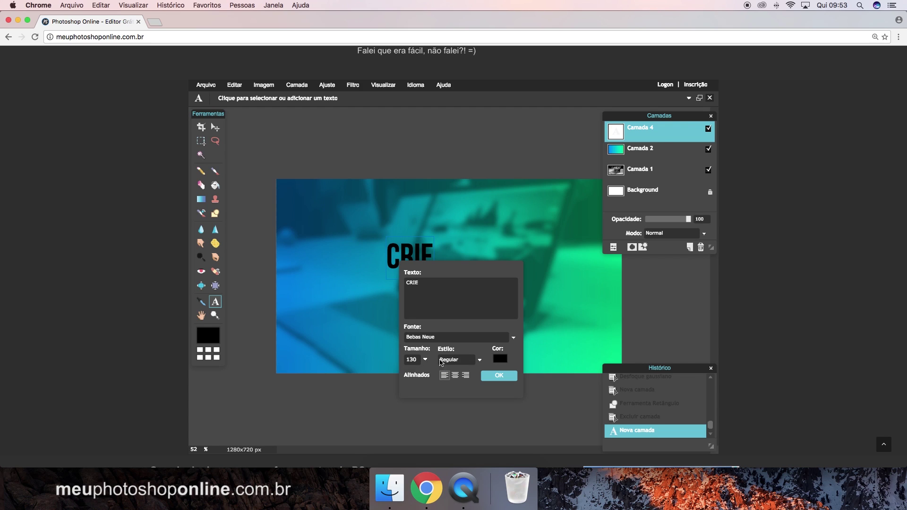
Step: Color the CRIE text white and commit it as its own layer
click(479, 359)
click(479, 359)
click(501, 359)
drag(474, 242, 486, 195)
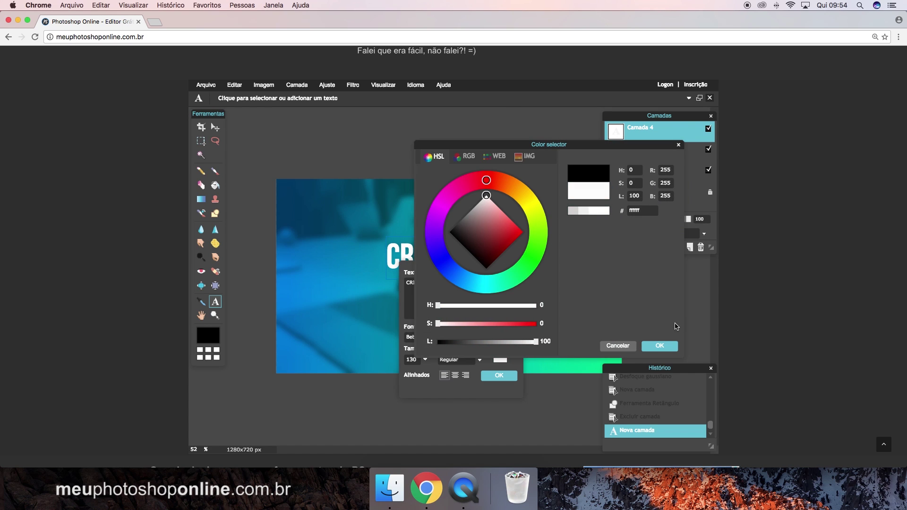
click(657, 346)
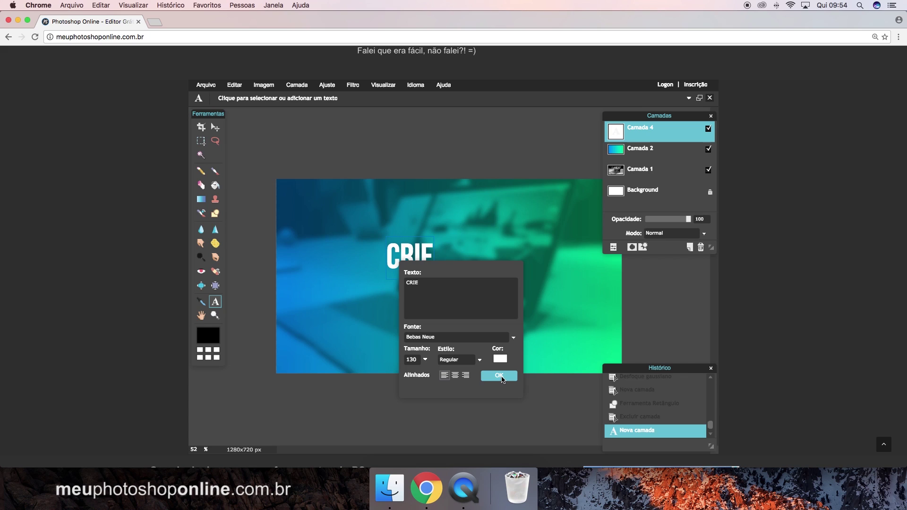
click(499, 376)
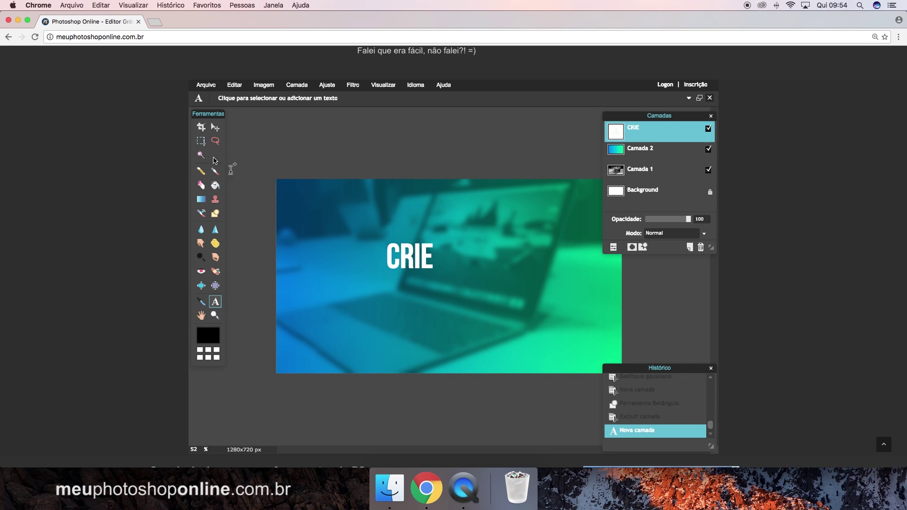
click(214, 129)
Step: Nudge CRIE up and right, then start a new text 'seu' below it
mouse_move(416, 255)
mouse_down()
mouse_move(453, 249)
mouse_move(441, 245)
mouse_up()
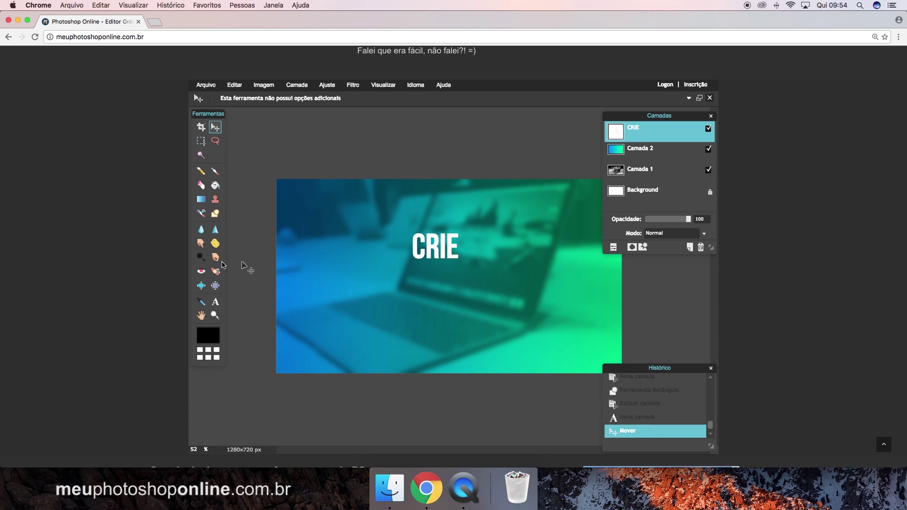
click(215, 302)
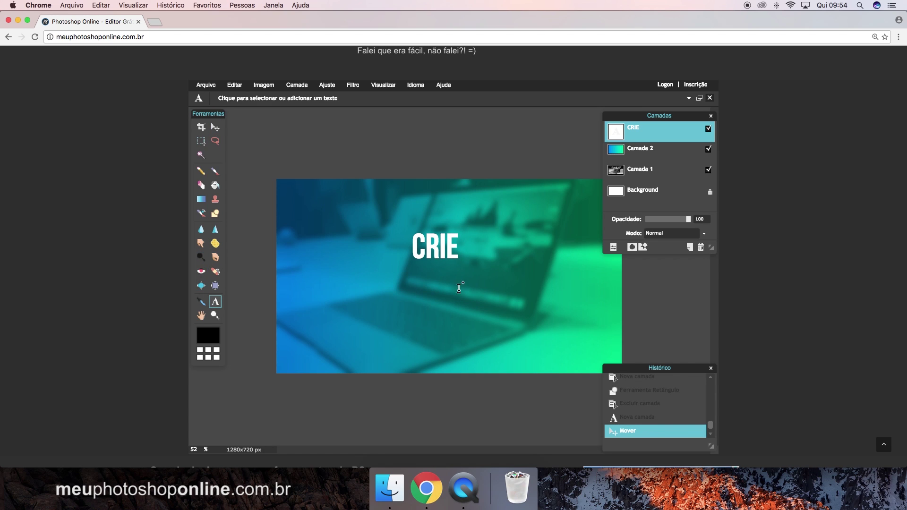
click(438, 283)
text(SE)
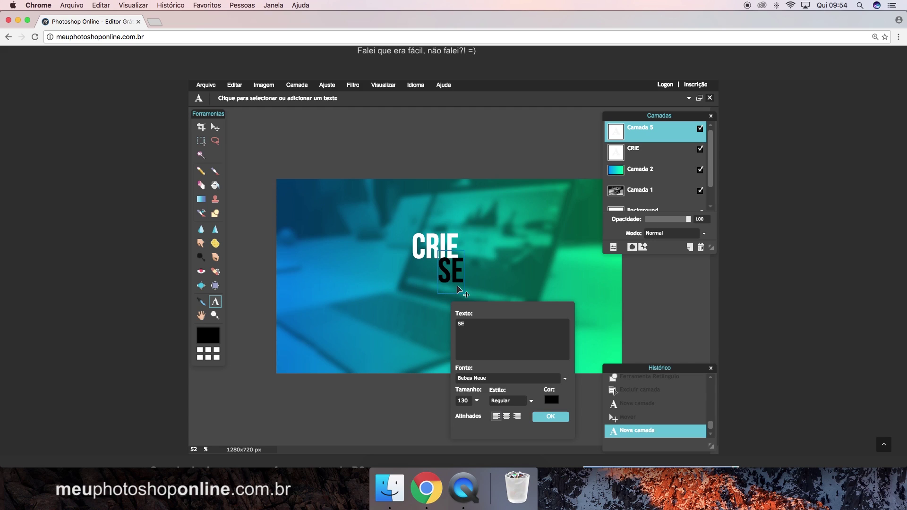
key(BackSpace)
key(BackSpace)
text(seu)
Step: Set the 'seu' text font to Handletter
click(564, 379)
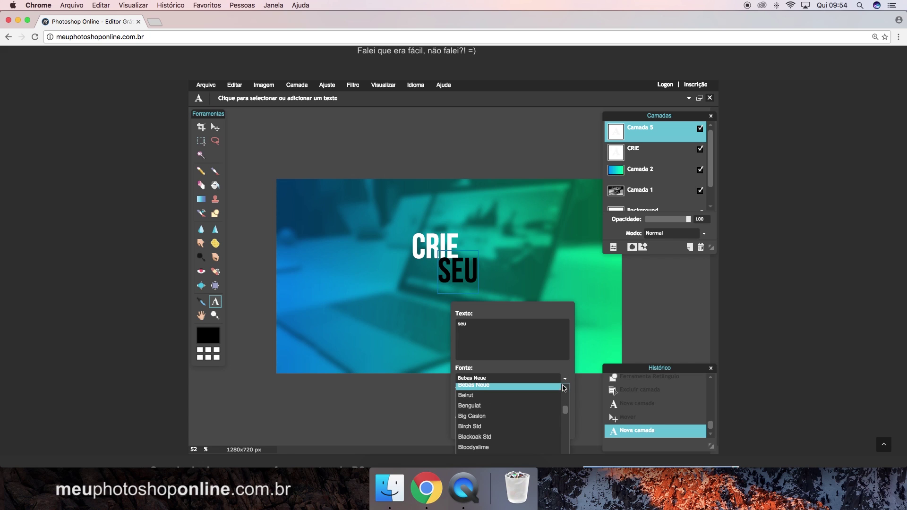
drag(559, 317, 589, 248)
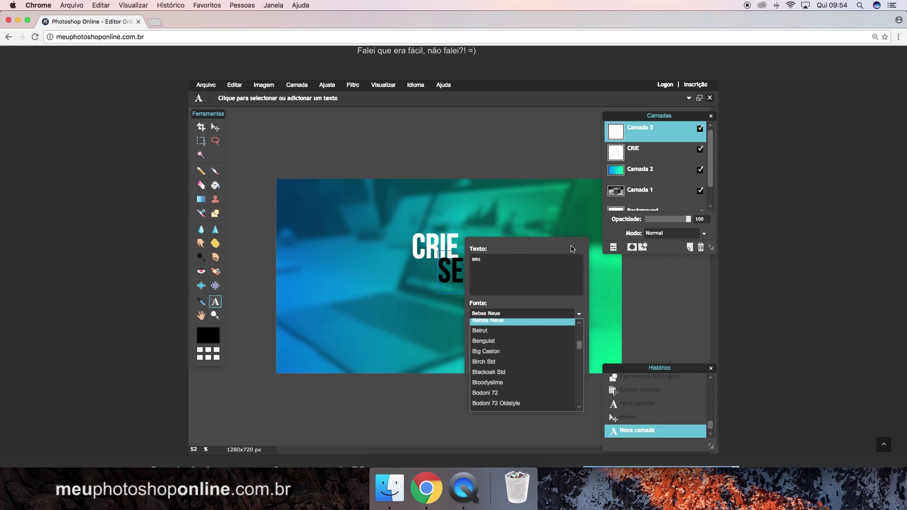
drag(595, 341, 597, 352)
scroll(550, 366, down, 2)
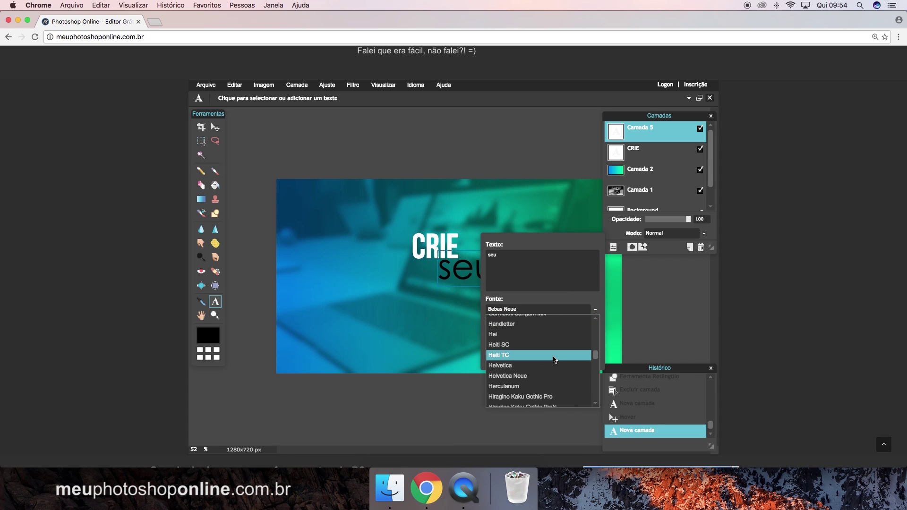
scroll(552, 359, down, 2)
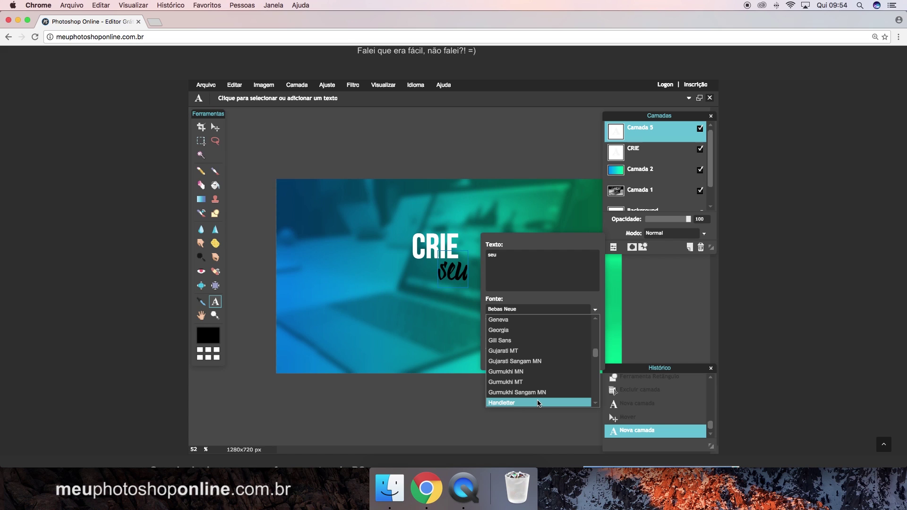
click(521, 402)
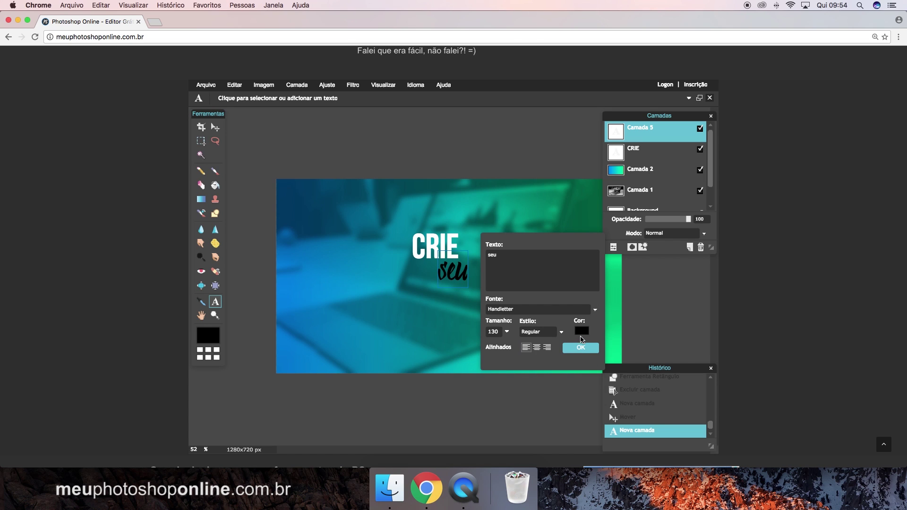
Step: Make 'seu' white at about size 100 and commit it
click(580, 331)
drag(496, 238, 486, 198)
click(659, 345)
click(506, 332)
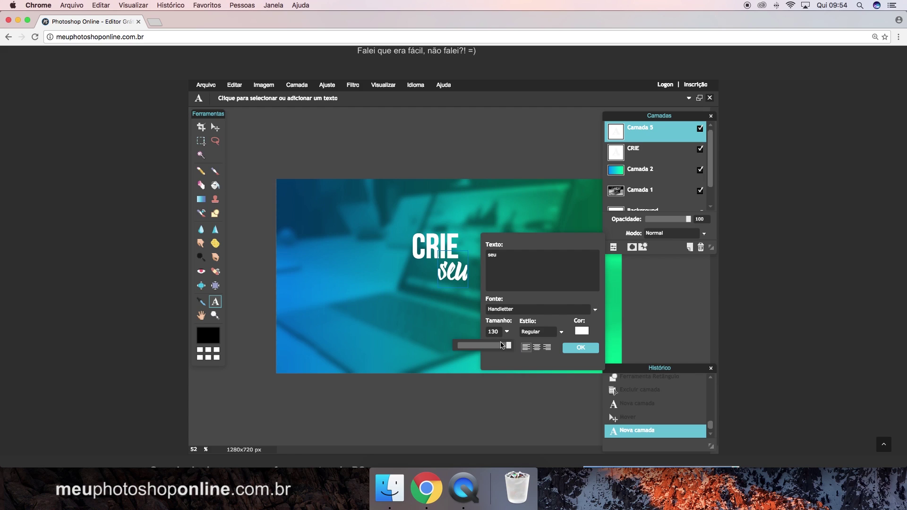
drag(500, 345, 495, 348)
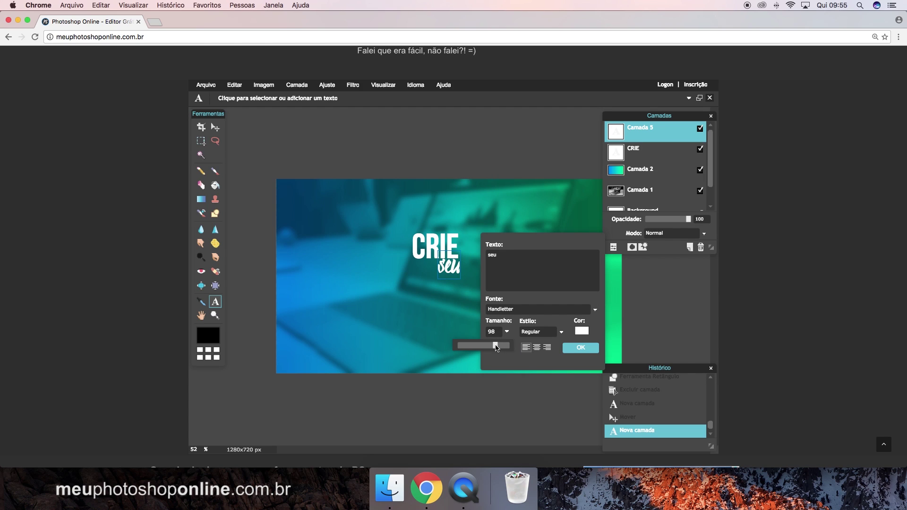
click(577, 349)
Step: Nudge 'seu' to the right so it sits under CRIE
click(215, 127)
mouse_move(458, 271)
mouse_down()
mouse_move(471, 271)
mouse_move(463, 273)
mouse_up()
click(212, 301)
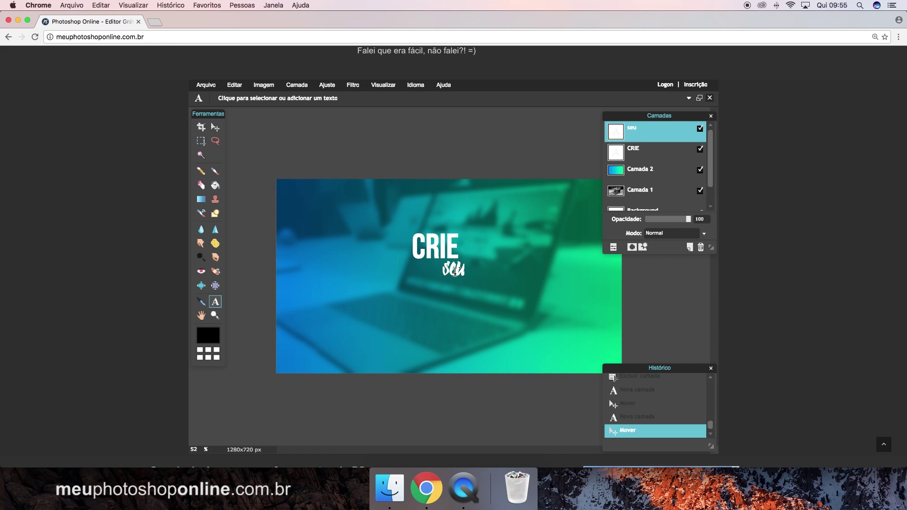
Step: Add the text 'BANNER' in Bebas Neue at size 130
click(420, 288)
text(BANNER)
click(545, 385)
scroll(547, 417, up, 5)
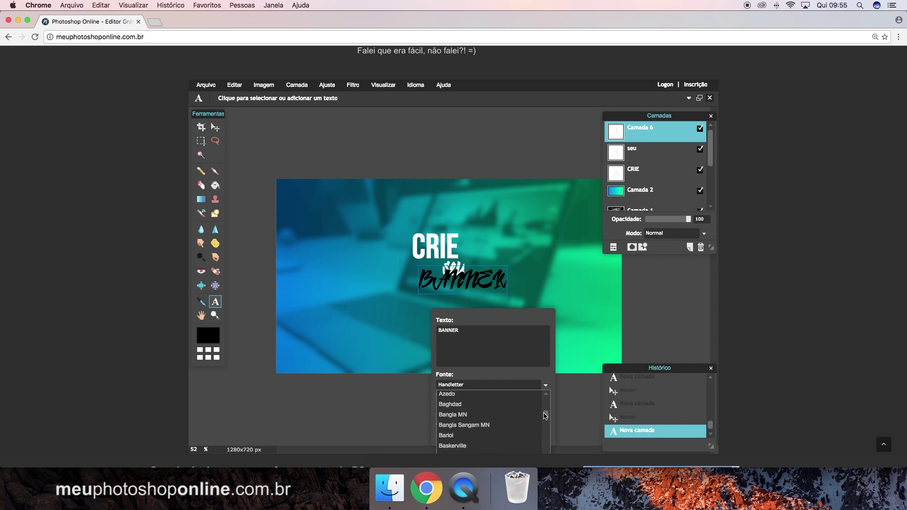
click(453, 414)
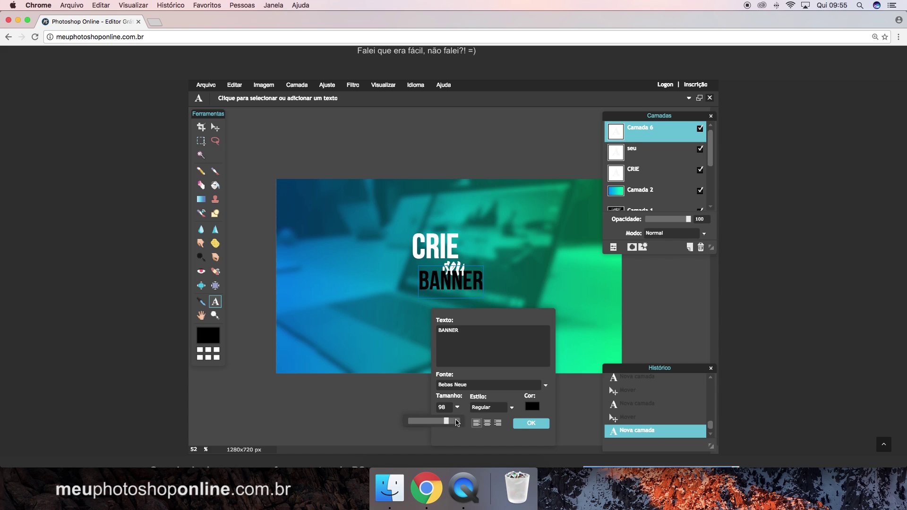
drag(446, 420, 460, 421)
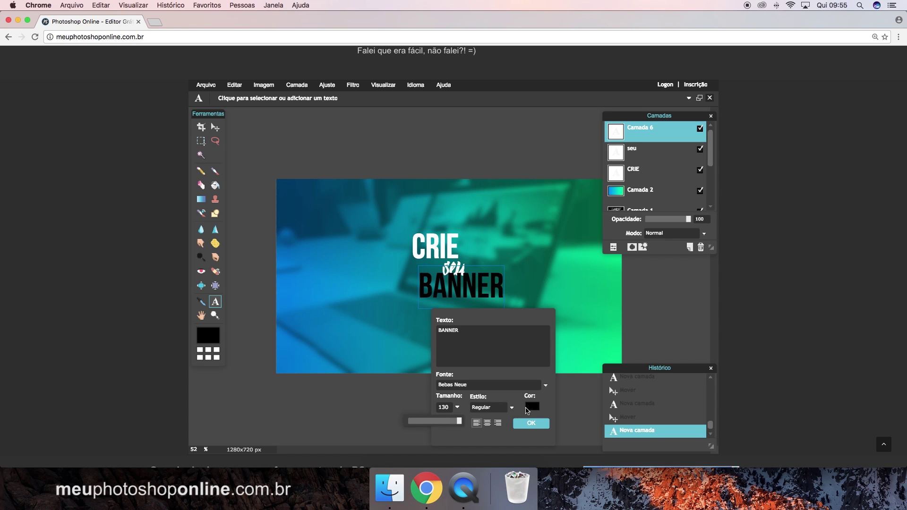
Step: Color BANNER pale yellow, commit it, and move it beneath 'seu'
click(531, 406)
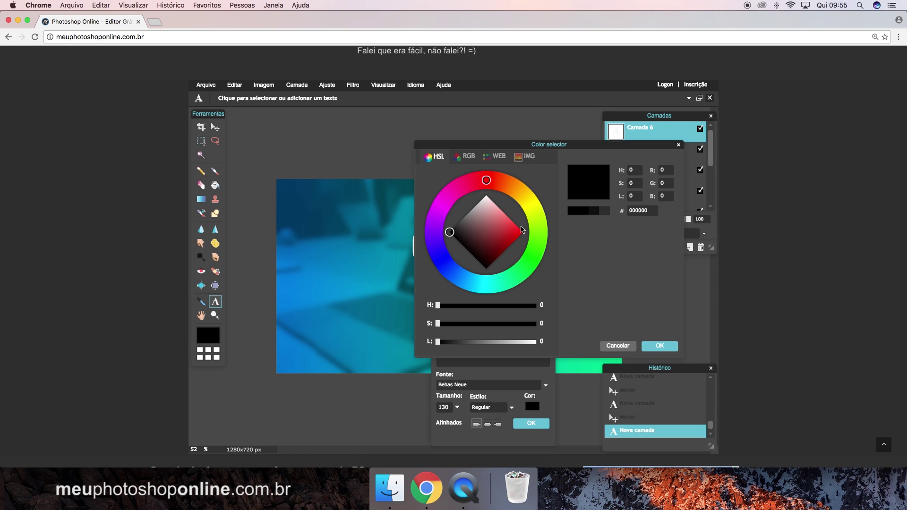
mouse_move(524, 205)
mouse_down()
mouse_move(525, 198)
mouse_move(507, 200)
mouse_up()
click(503, 213)
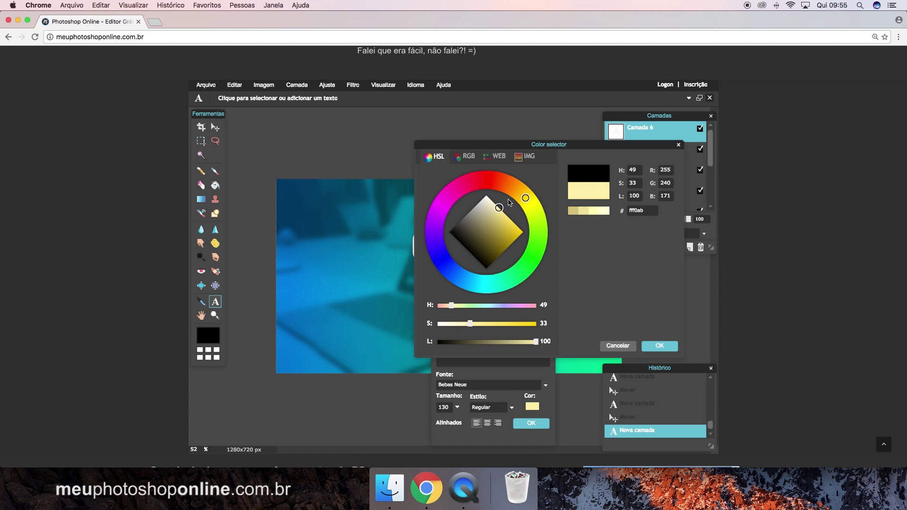
click(672, 350)
drag(522, 317, 652, 264)
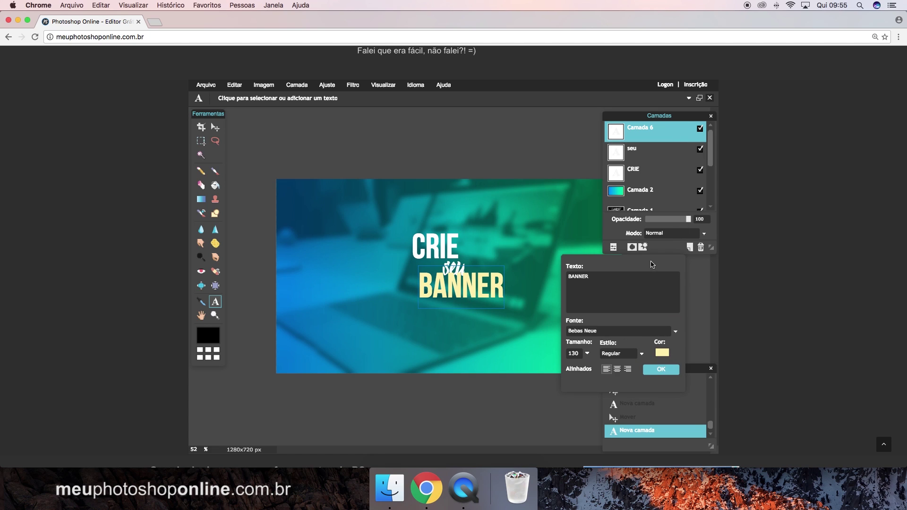
click(661, 369)
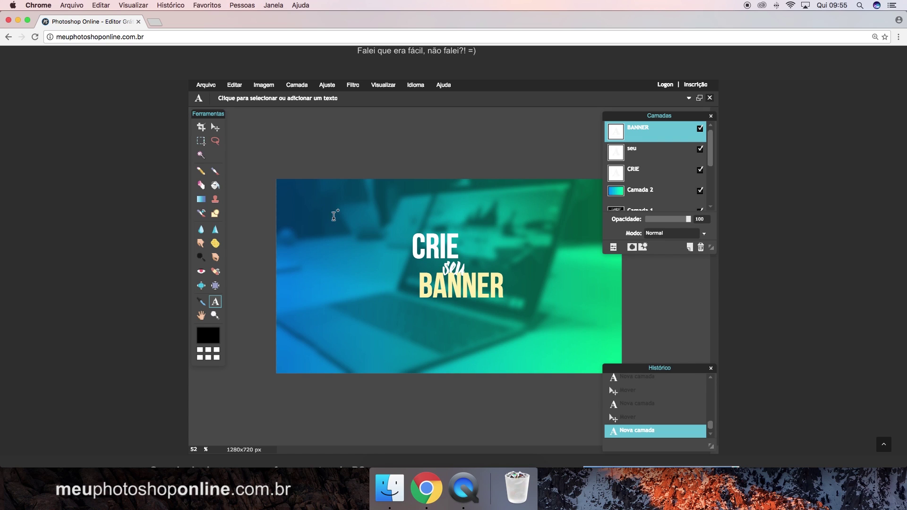
key(v)
drag(473, 289, 469, 294)
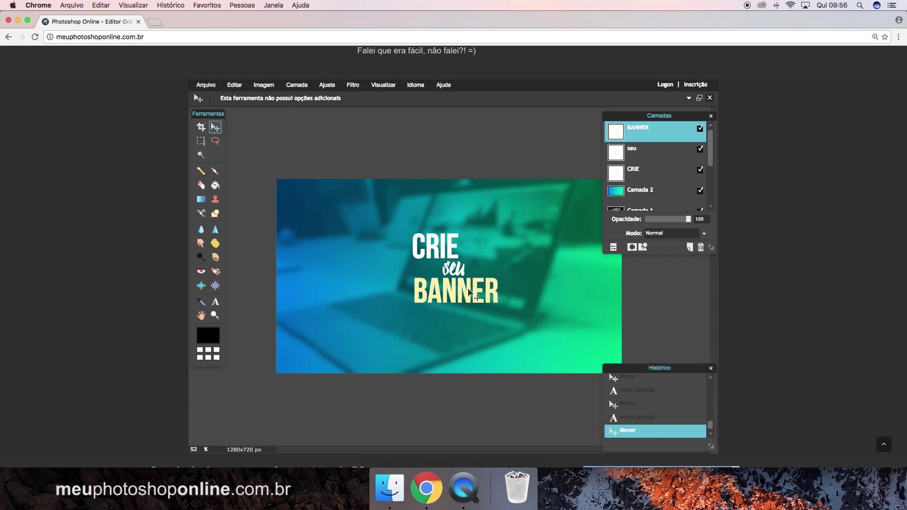
Step: Nudge the CRIE and seu text layers slightly upward
click(638, 174)
key(Up)
key(Up)
key(Up)
click(638, 152)
key(Up)
key(Up)
key(Up)
click(637, 131)
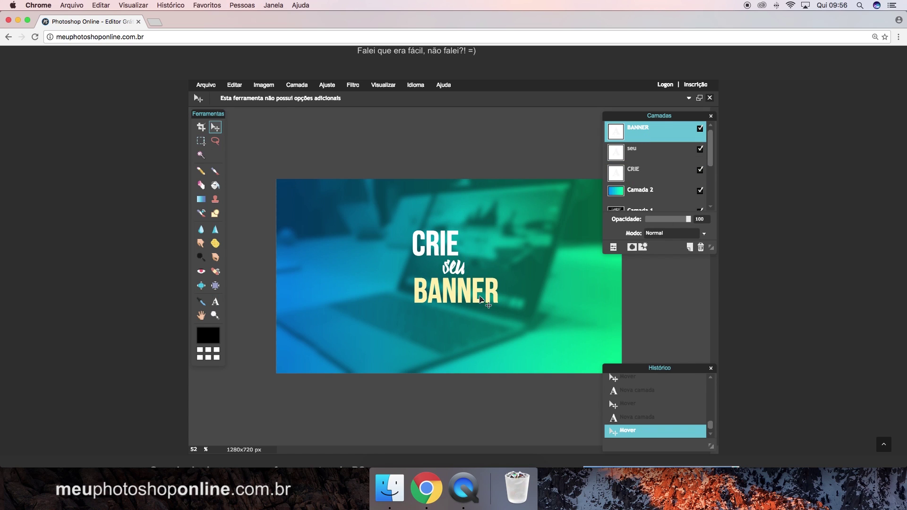
Step: Add the text 'online' below BANNER in the Handletter font
click(215, 302)
click(453, 297)
text(online)
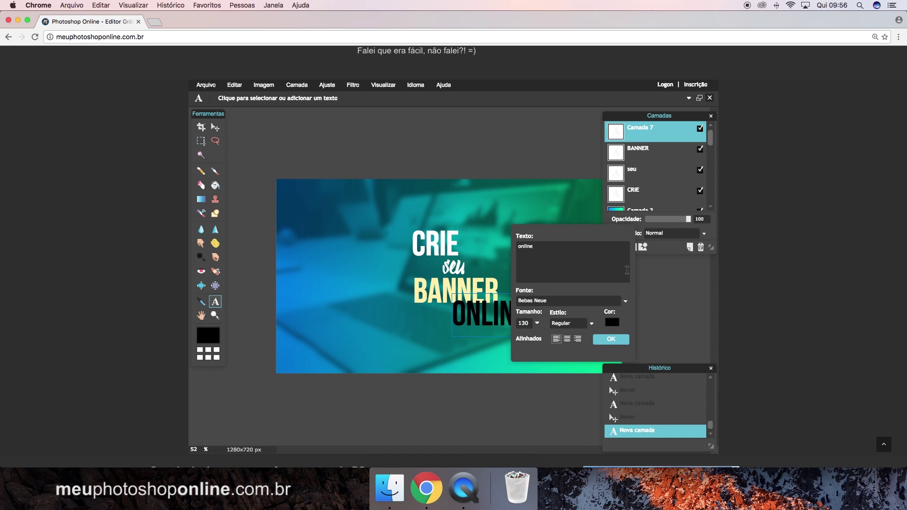
click(625, 301)
scroll(567, 359, down, 3)
click(544, 392)
Step: Give 'online' a yellow colour and commit the text layer
click(612, 322)
click(495, 275)
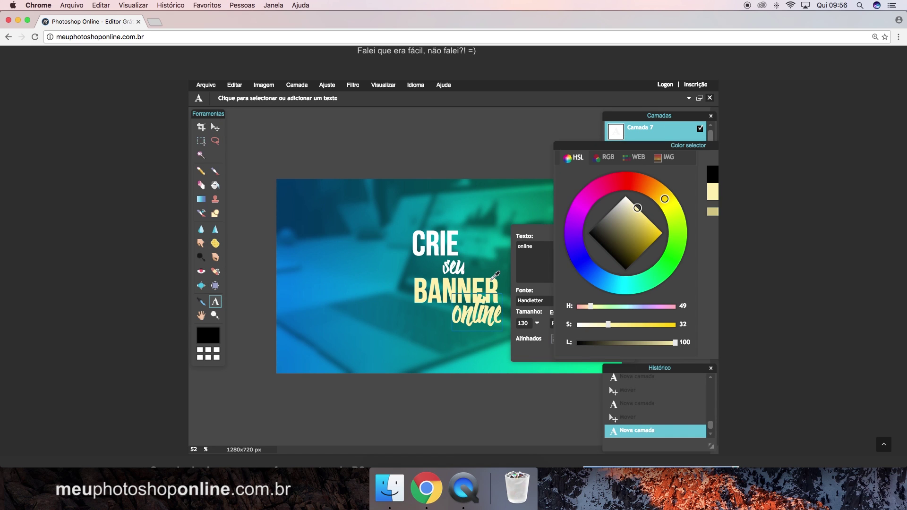
click(626, 197)
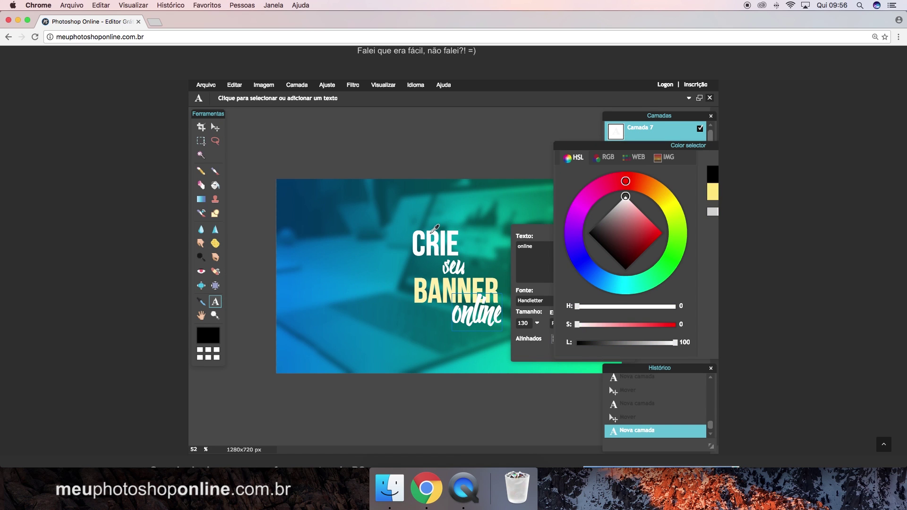
click(713, 192)
drag(644, 147, 532, 150)
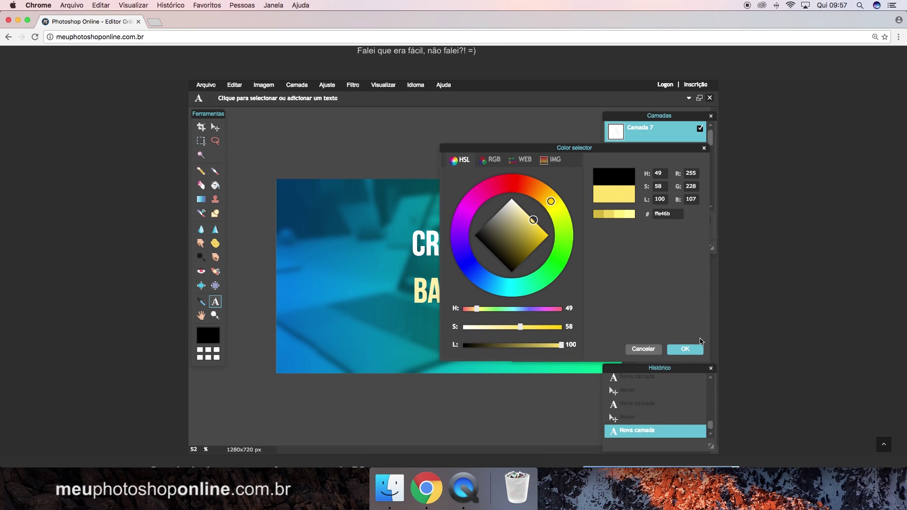
click(692, 350)
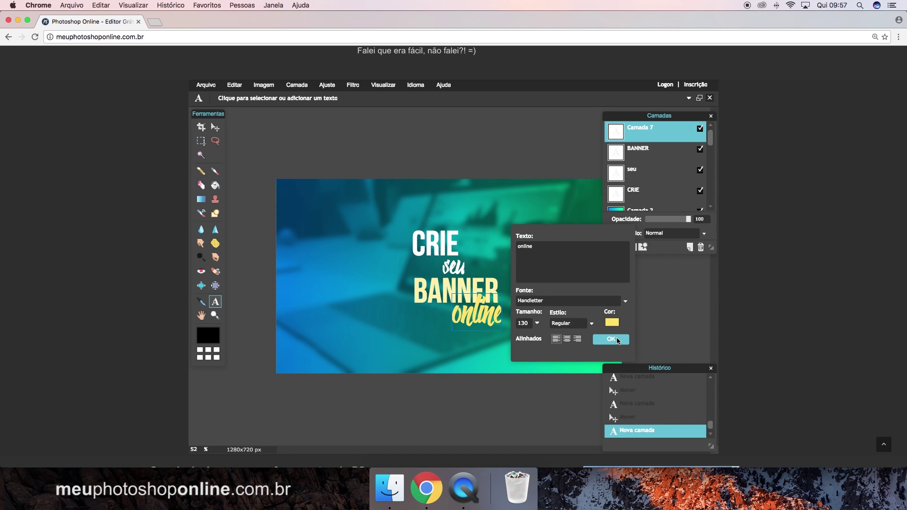
click(611, 339)
click(215, 128)
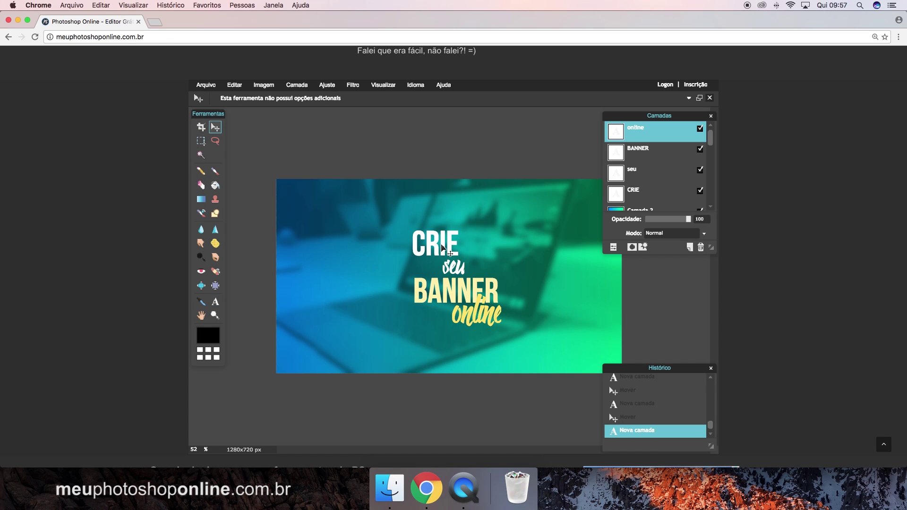
Step: Shift 'online' to the right and move CRIE down beside 'seu'
drag(447, 246, 475, 248)
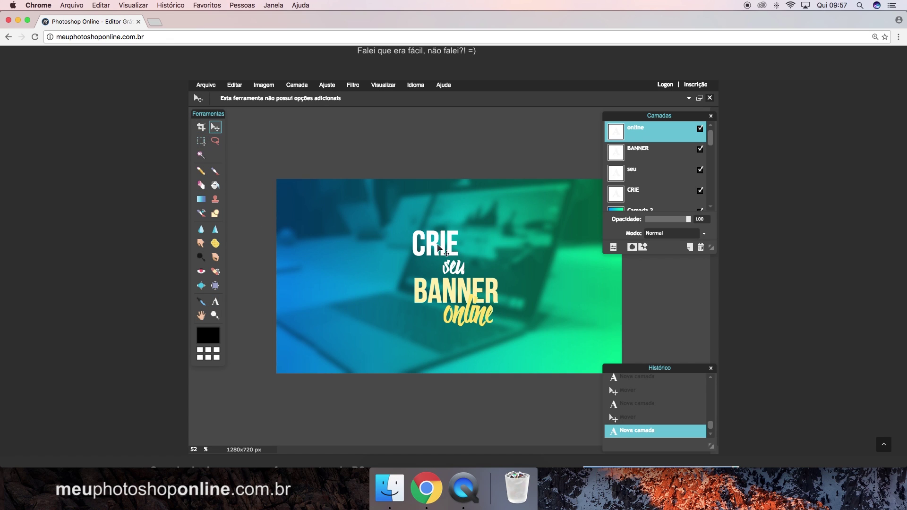
click(644, 191)
drag(439, 240, 419, 257)
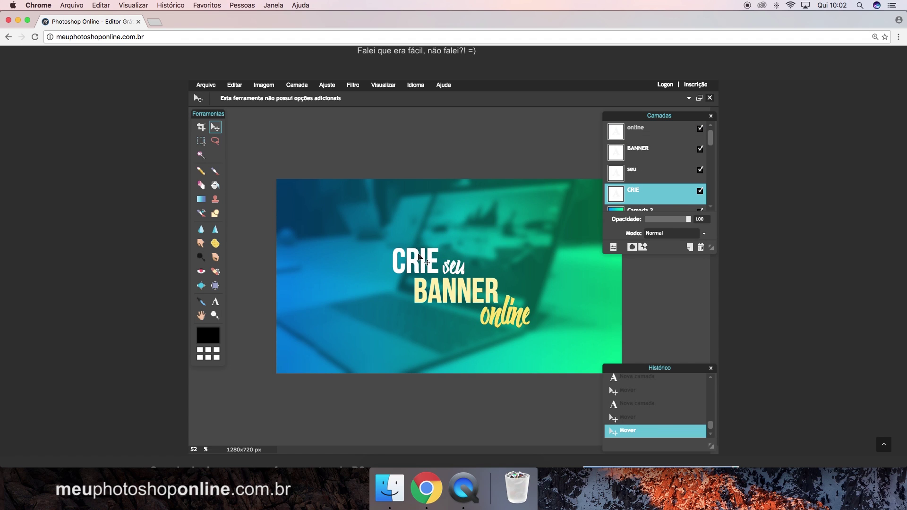
click(638, 173)
click(642, 137)
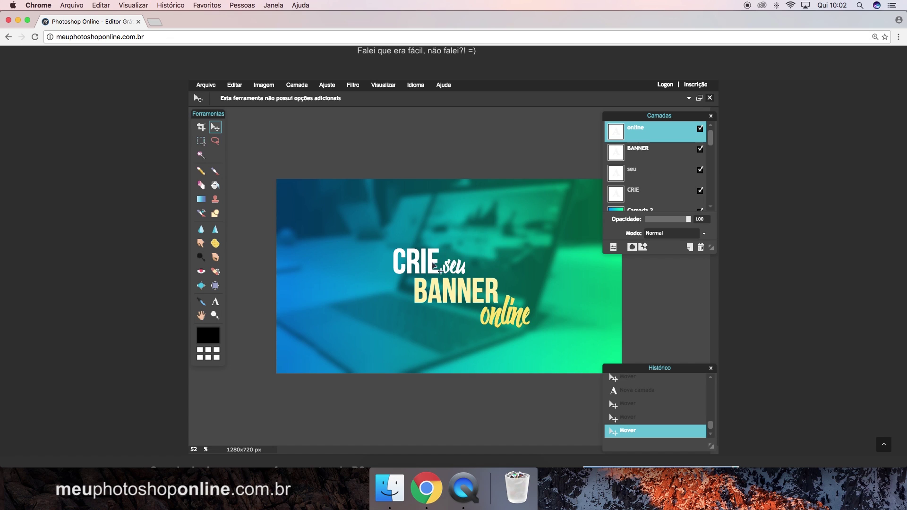
Step: Fine-tune CRIE's position and reorder the online layer beneath CRIE
click(622, 189)
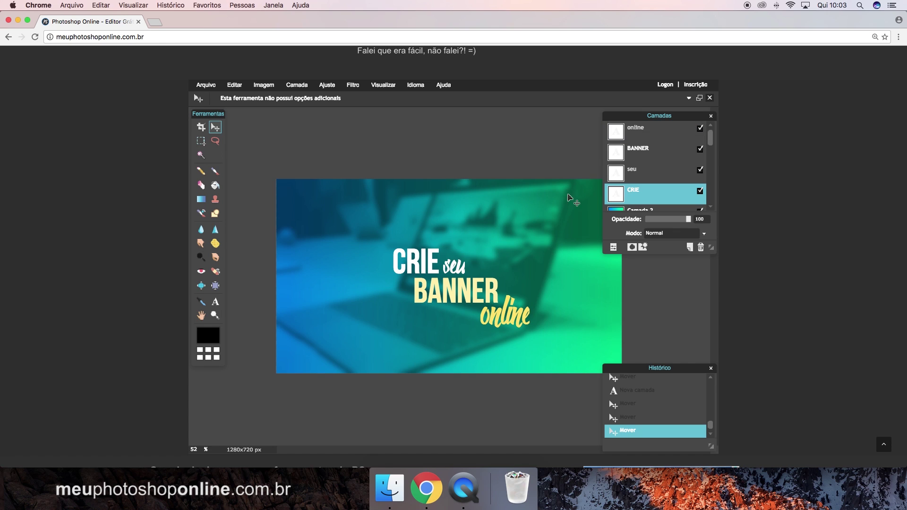
mouse_move(419, 259)
mouse_down()
mouse_move(408, 258)
mouse_move(441, 262)
mouse_up()
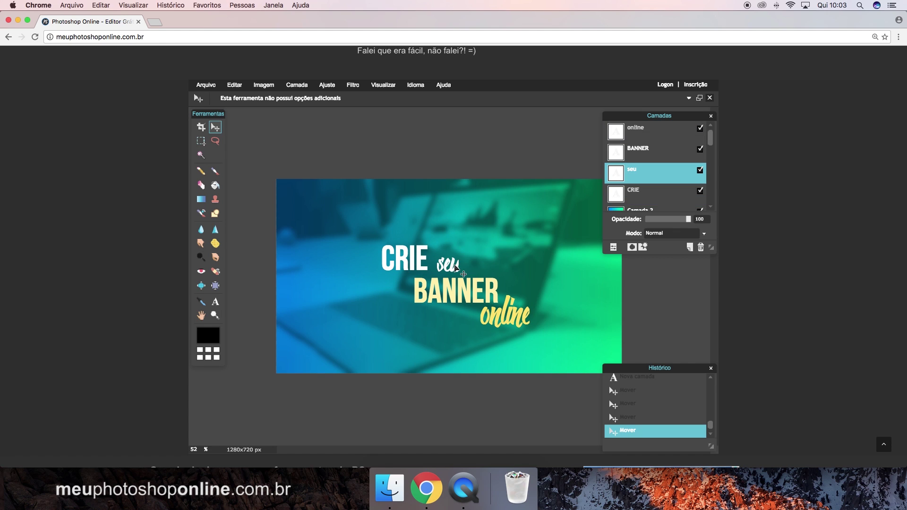
drag(483, 298, 476, 295)
drag(406, 258, 442, 263)
drag(647, 135, 652, 198)
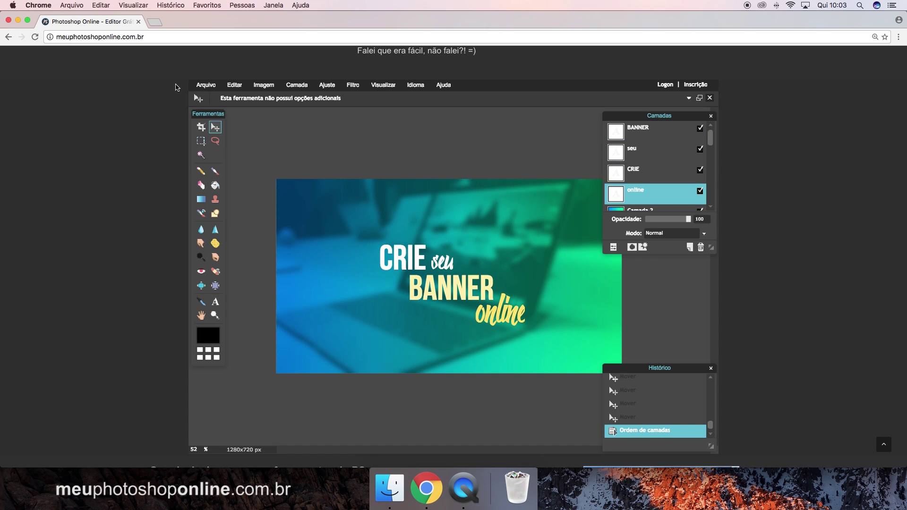
Step: Open the image file DETALHE BORDA.png from disk
click(206, 86)
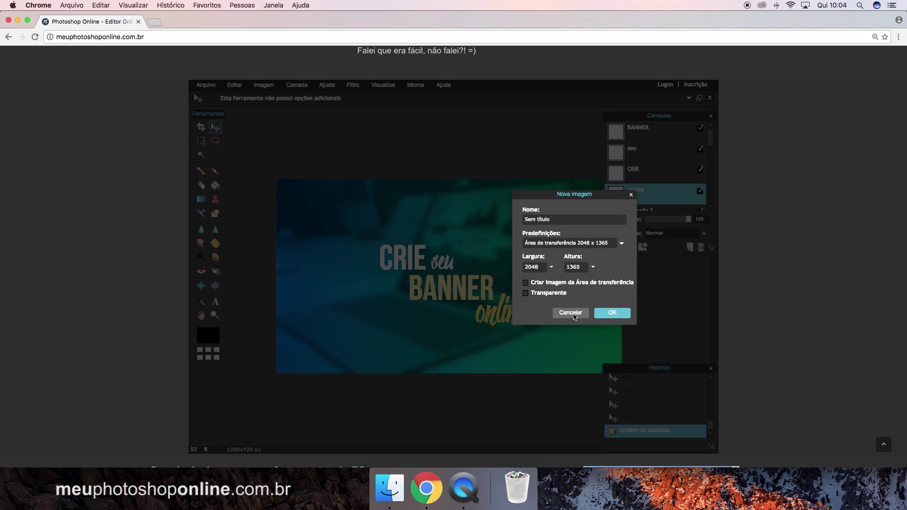
click(570, 313)
click(205, 85)
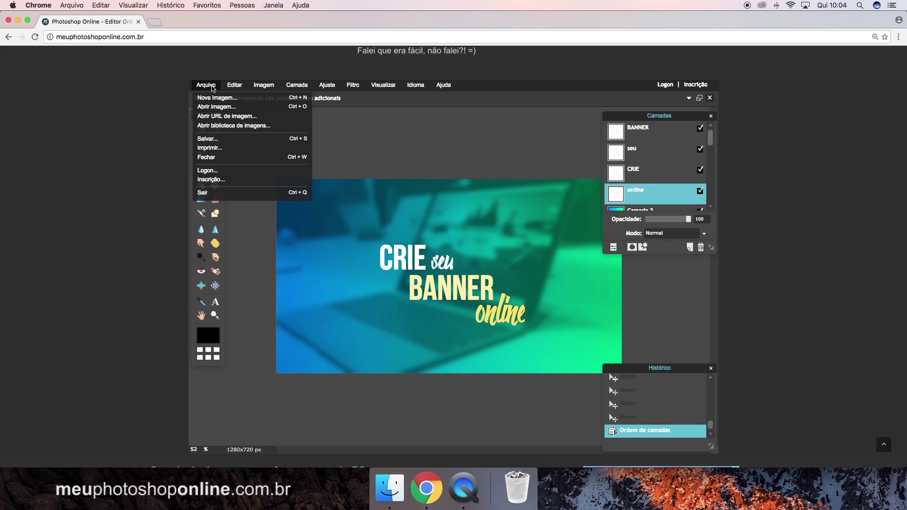
click(220, 107)
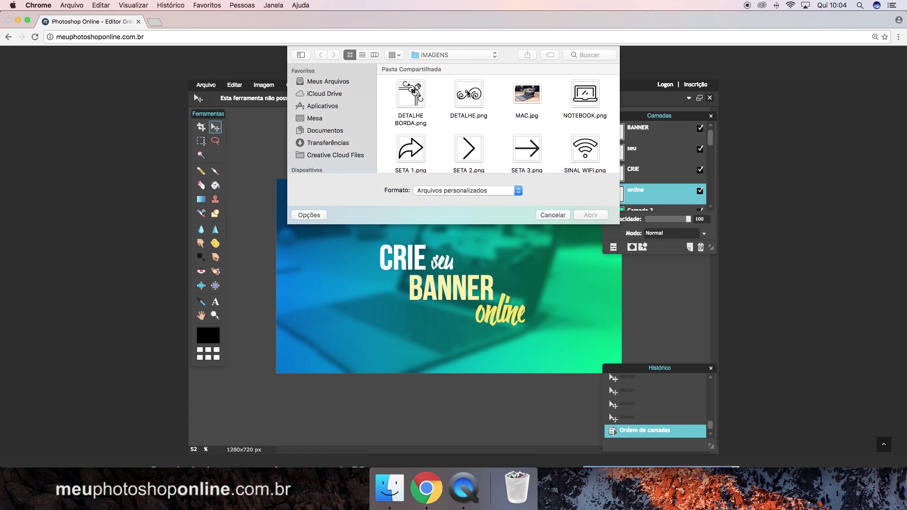
click(416, 102)
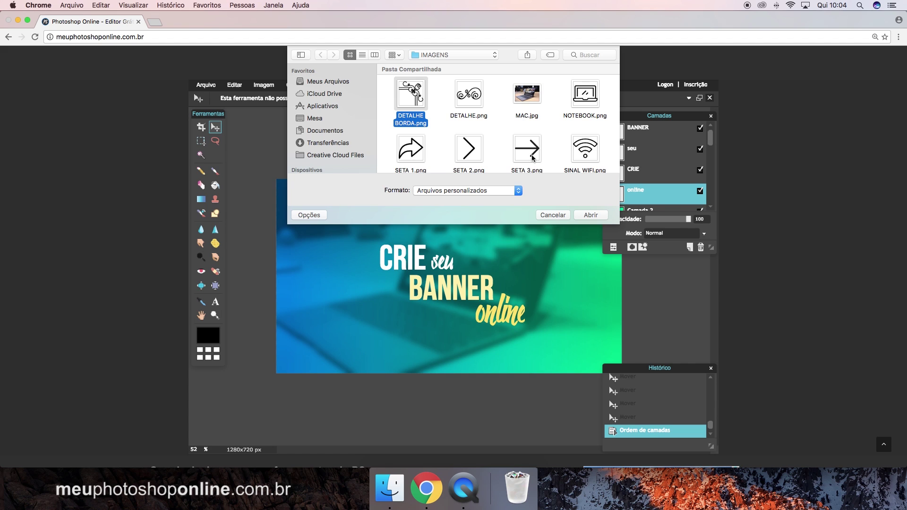
click(590, 215)
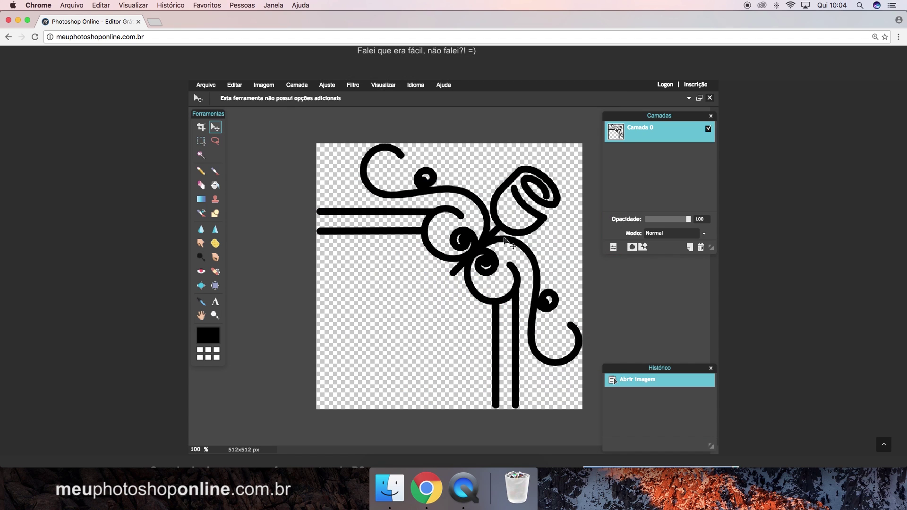
Step: Select all and copy the ornament, then return to the Banner Online document
key(ctrl+a)
key(ctrl+c)
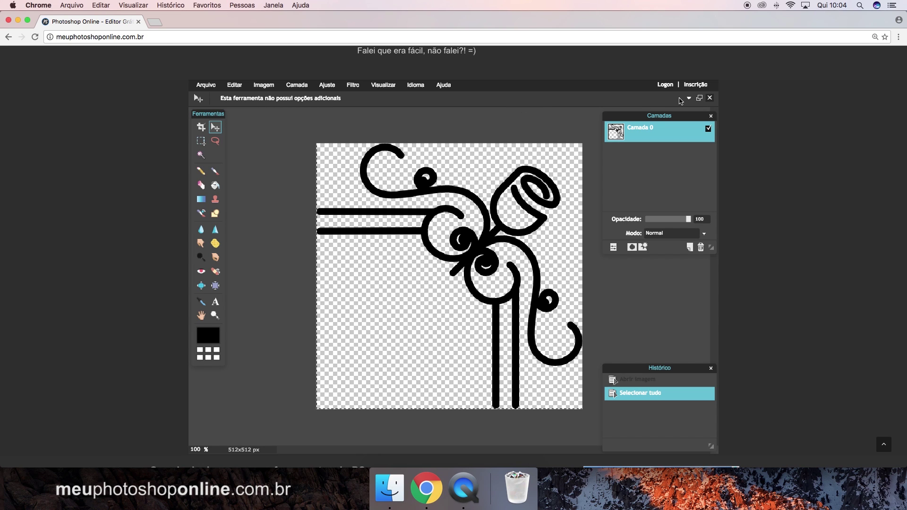
click(688, 100)
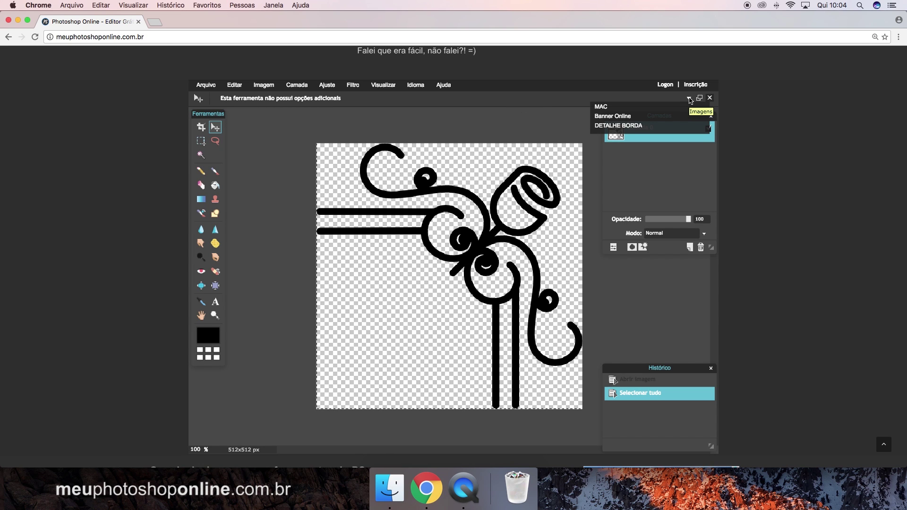
click(662, 116)
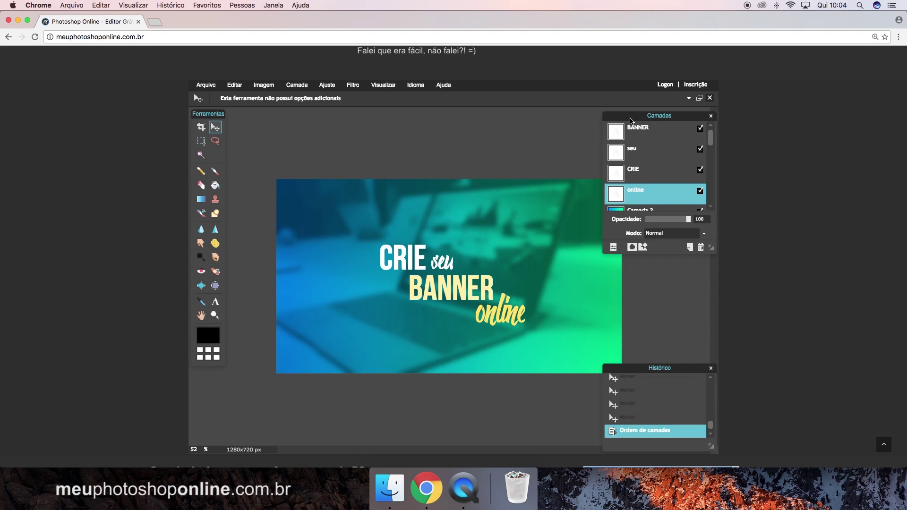
Step: Paste the ornament, free-transform it smaller, and place it in the top-right corner
key(ctrl+v)
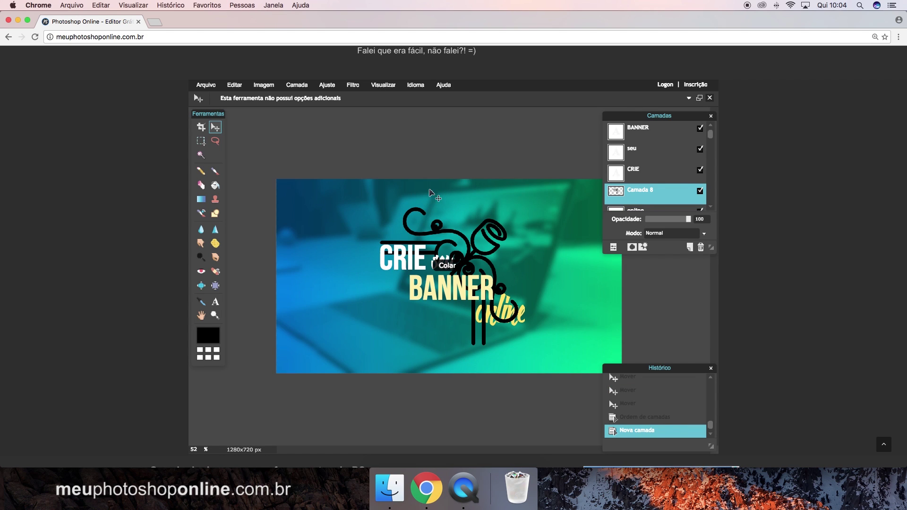
click(234, 85)
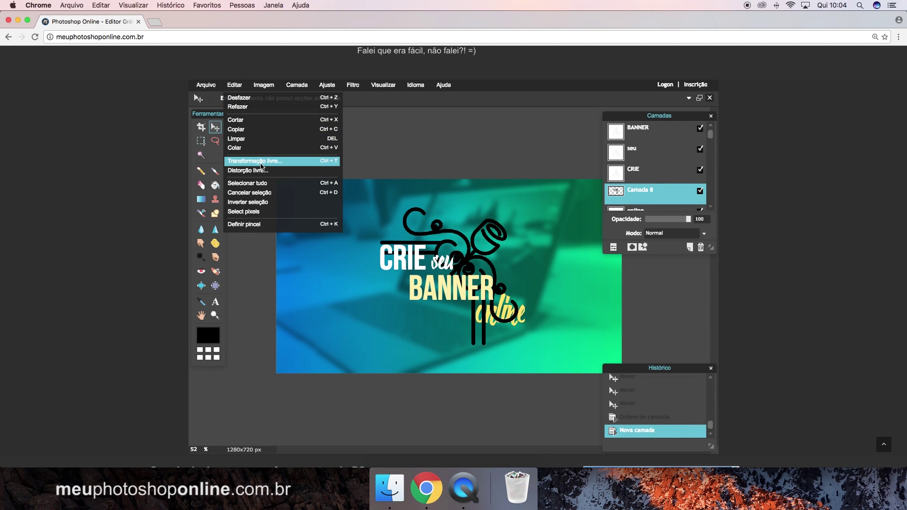
click(264, 171)
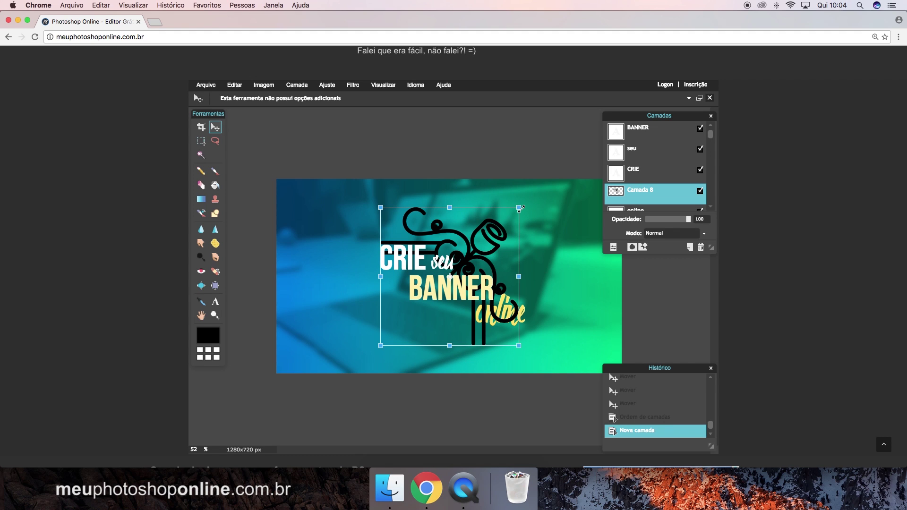
drag(519, 208, 469, 246)
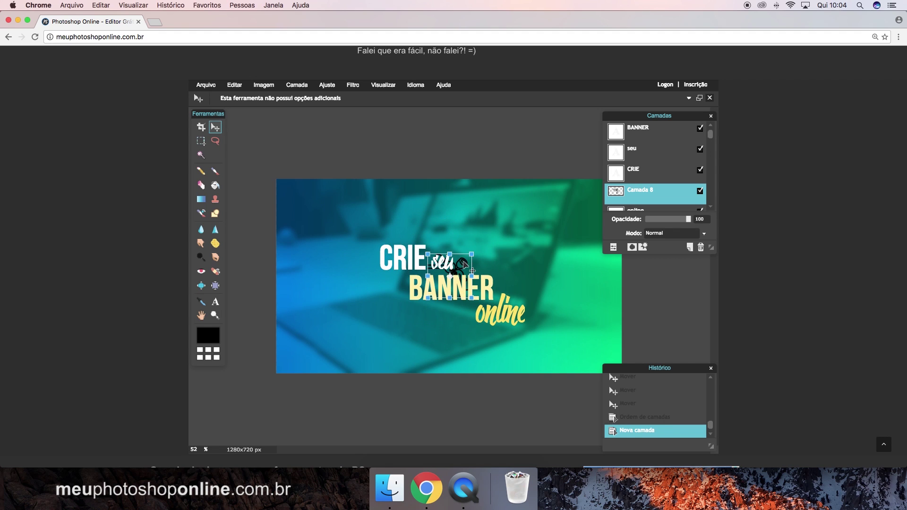
drag(465, 261, 607, 195)
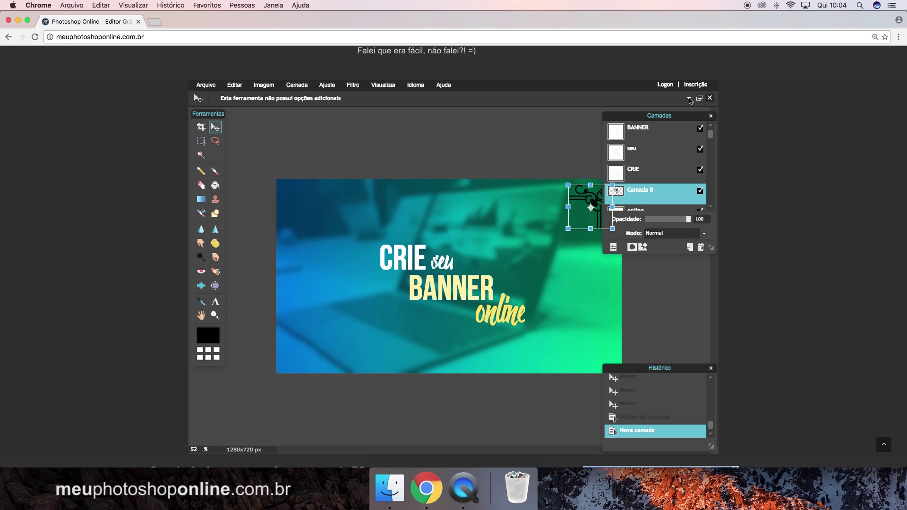
click(663, 117)
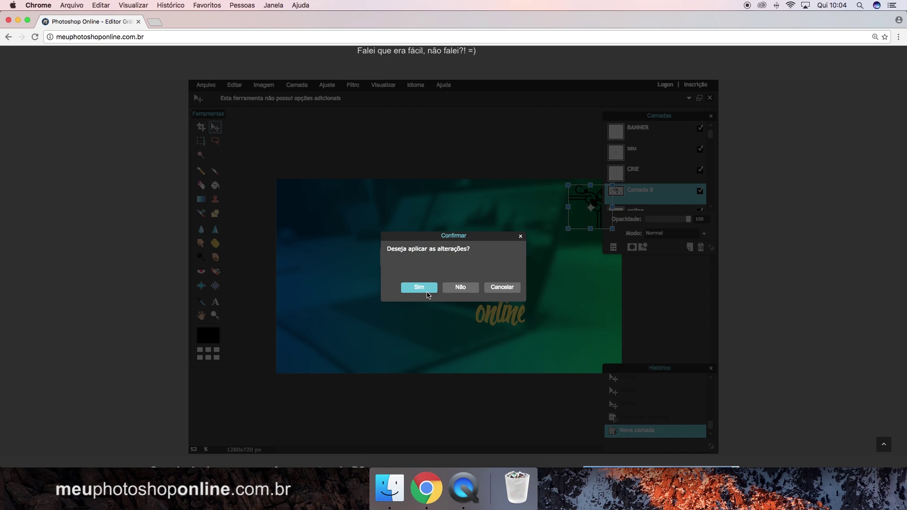
click(427, 295)
Step: Nudge the ornament snugly into the top-right corner
mouse_move(647, 117)
mouse_down()
mouse_move(308, 131)
mouse_move(296, 112)
mouse_up()
drag(598, 196, 603, 199)
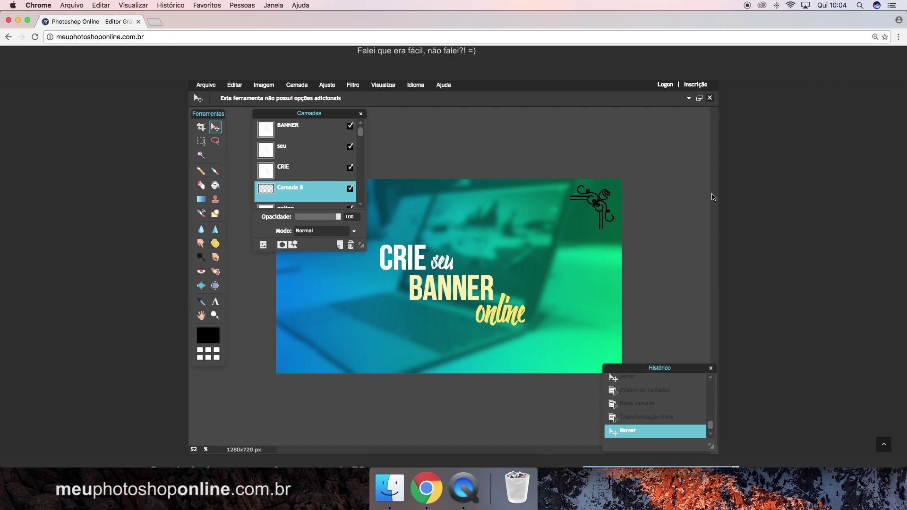
drag(310, 114, 375, 119)
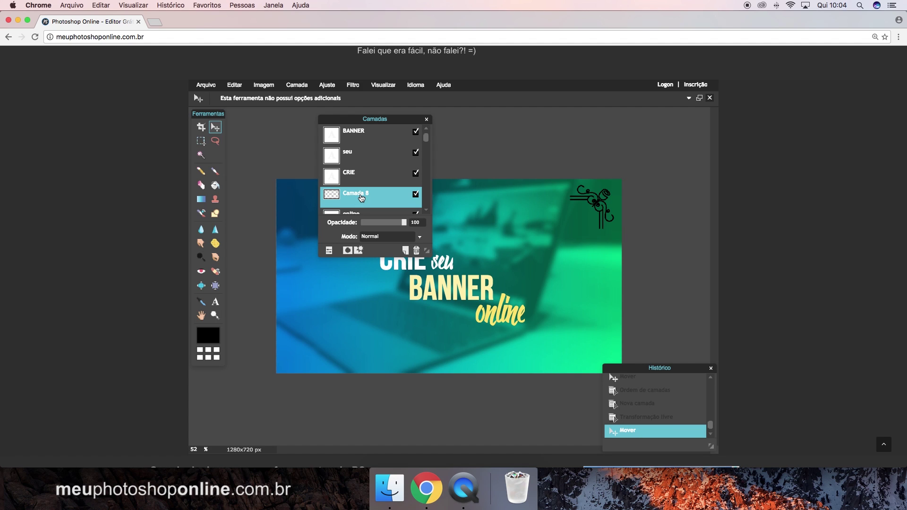
Step: Rename the ornament layer Camada 8 to 'SUP DIR'
double_click(364, 197)
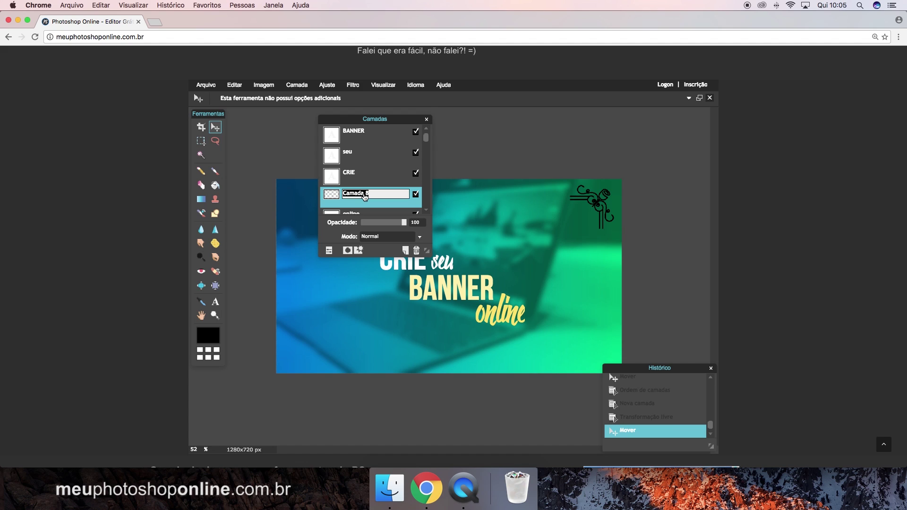
text(SUP DIR)
click(357, 183)
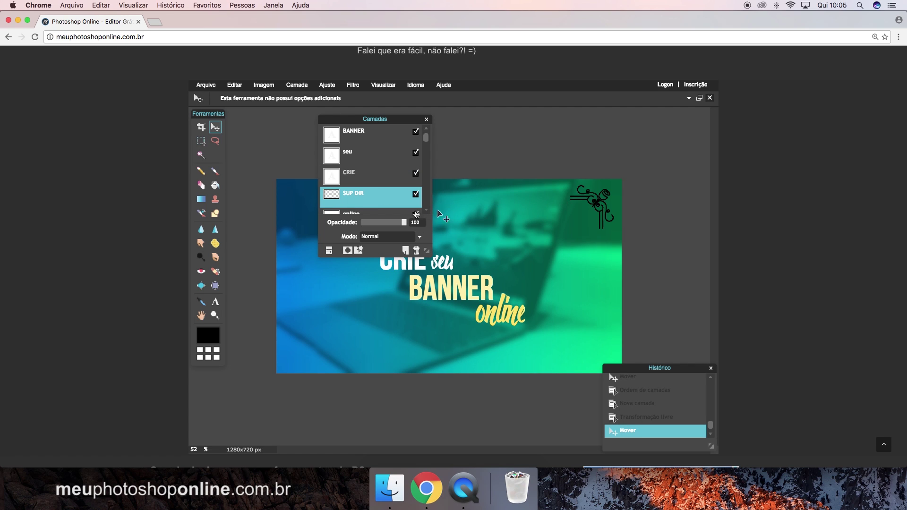
click(330, 251)
Step: Set the SUP DIR layer to Invert blending at 20 opacity
click(405, 237)
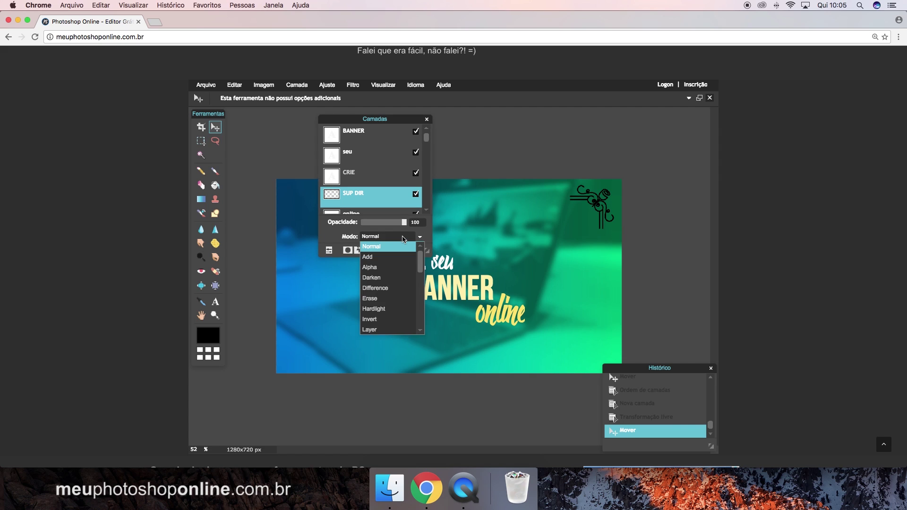
scroll(382, 319, down, 1)
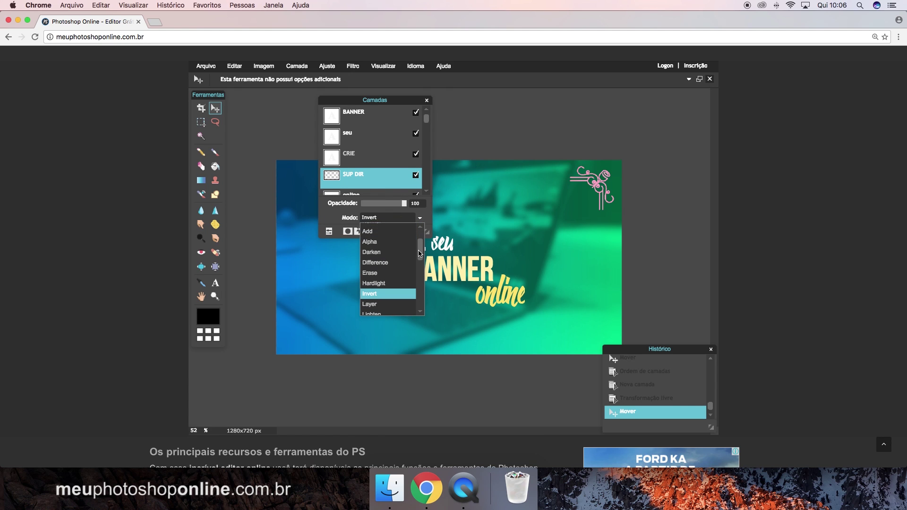
click(387, 288)
drag(392, 207, 373, 208)
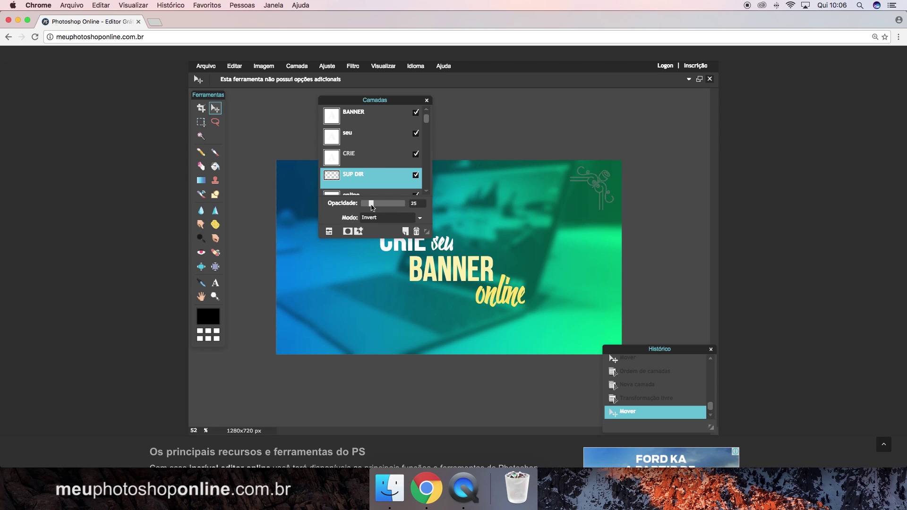
drag(372, 207, 370, 208)
Step: Duplicate the SUP DIR layer and rename the copy 'INF DIR'
click(405, 231)
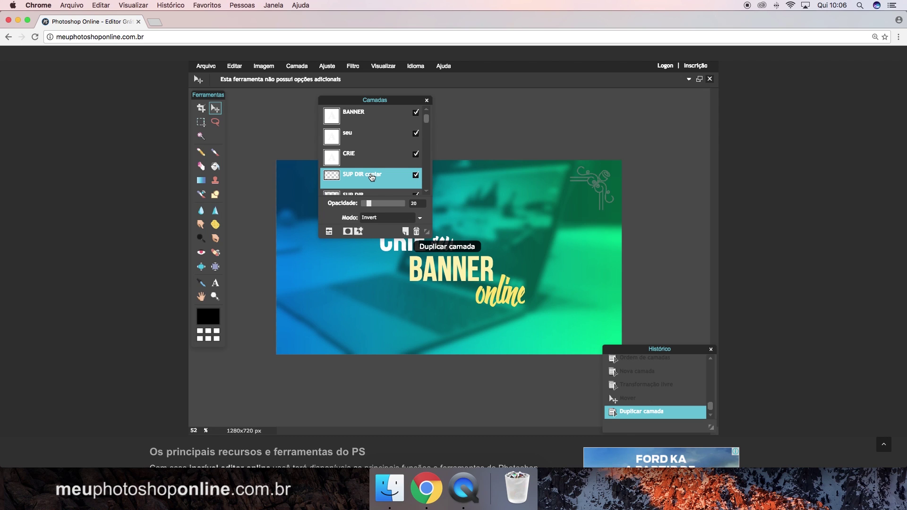
double_click(356, 176)
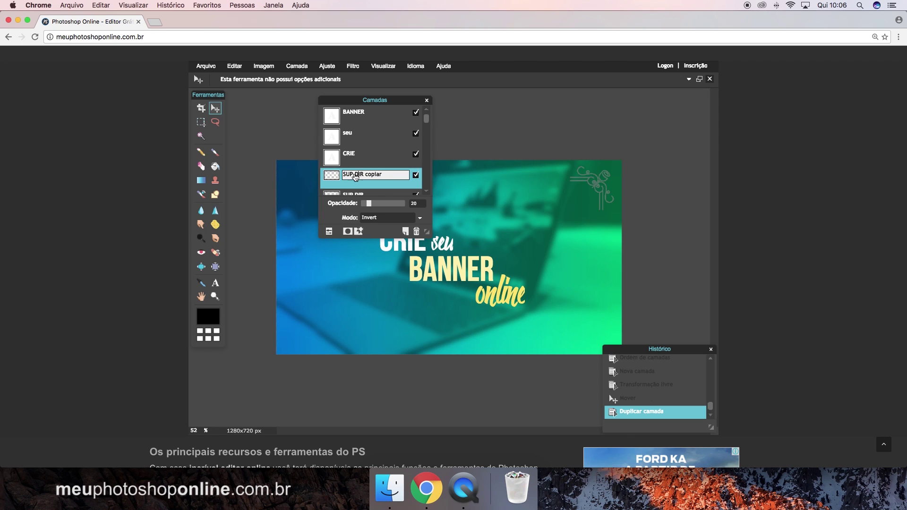
click(352, 174)
key(BackSpace)
key(BackSpace)
key(BackSpace)
key(BackSpace)
text(INF)
click(385, 175)
scroll(385, 175, down, 1)
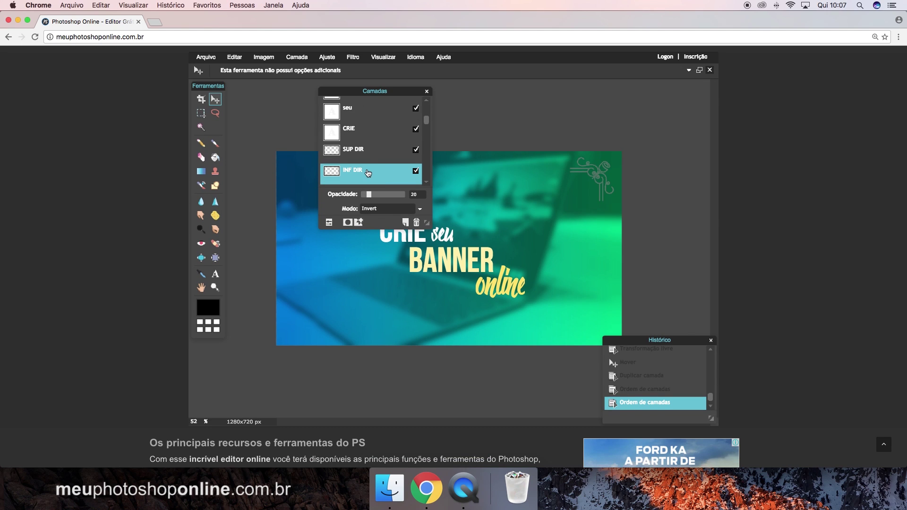
Step: Rotate the INF DIR ornament about 45° with free transform and apply it
click(235, 58)
click(250, 133)
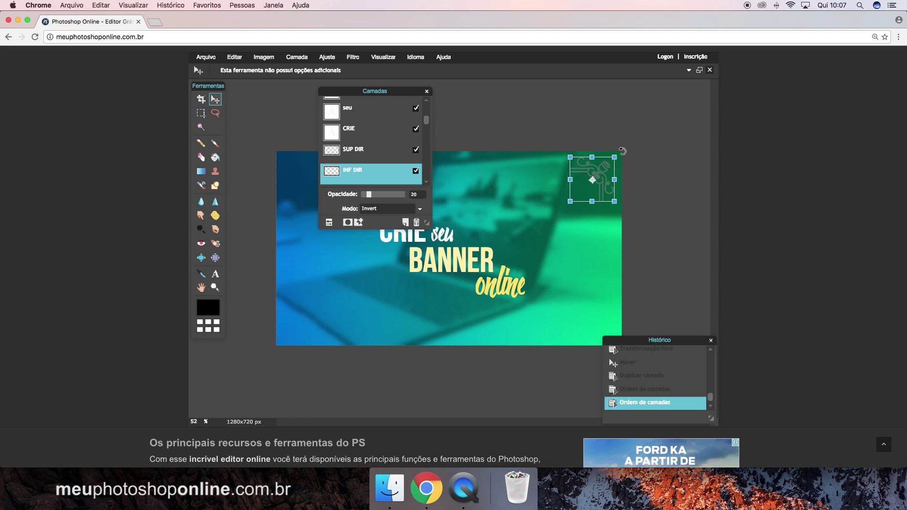
drag(625, 153, 628, 199)
click(622, 130)
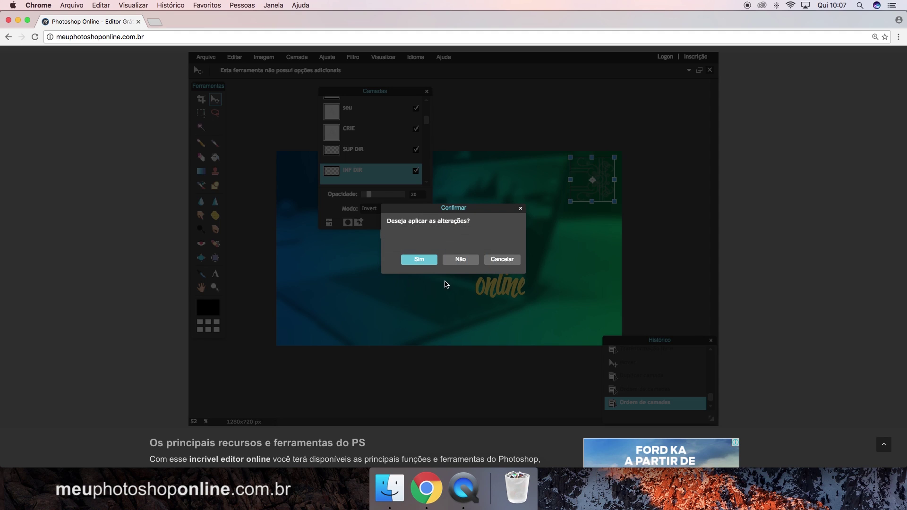
click(419, 260)
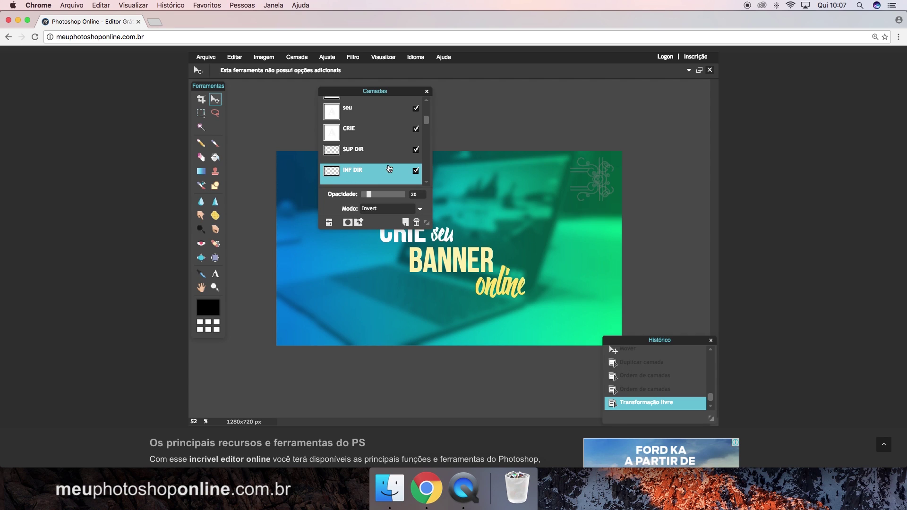
Step: Move INF DIR to the bottom-right corner and duplicate the layer
drag(594, 190, 599, 319)
drag(599, 324, 599, 324)
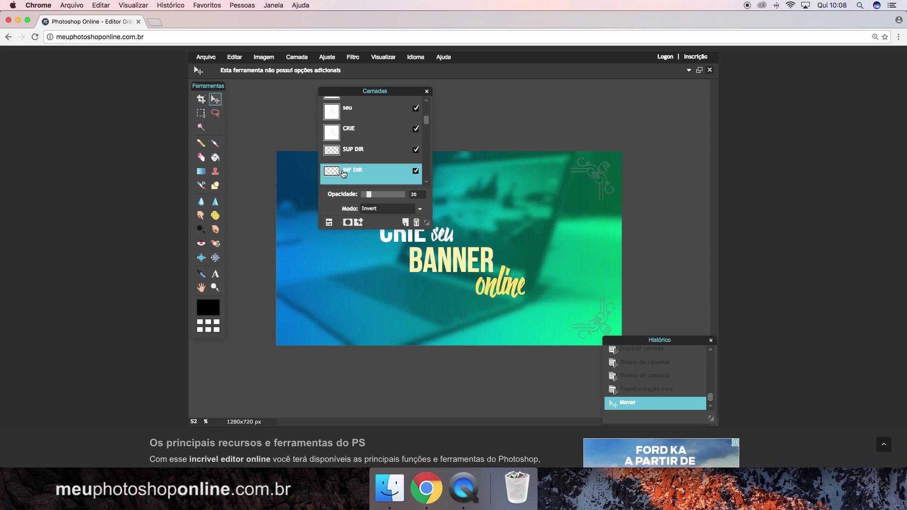
key(ctrl+j)
Step: Rename the copied flourish layer to INF ESQ
double_click(357, 171)
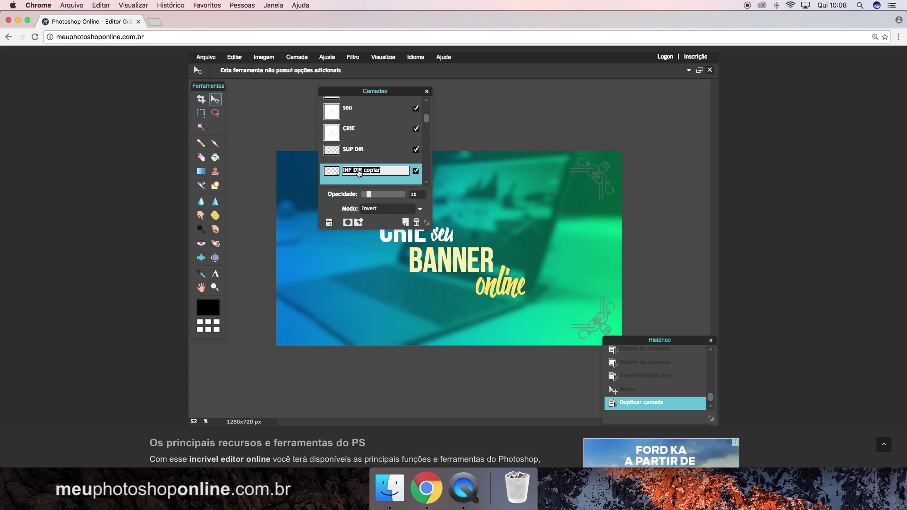
click(386, 171)
key(BackSpace)
text(INF ESQ)
key(Return)
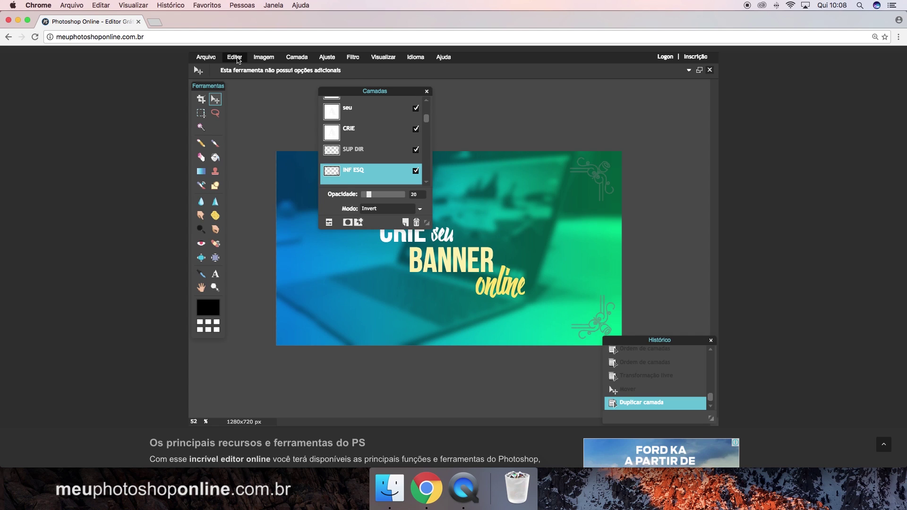
Step: Rotate the INF ESQ ornament with Transformação livre into a mirrored upright position
click(235, 57)
click(290, 142)
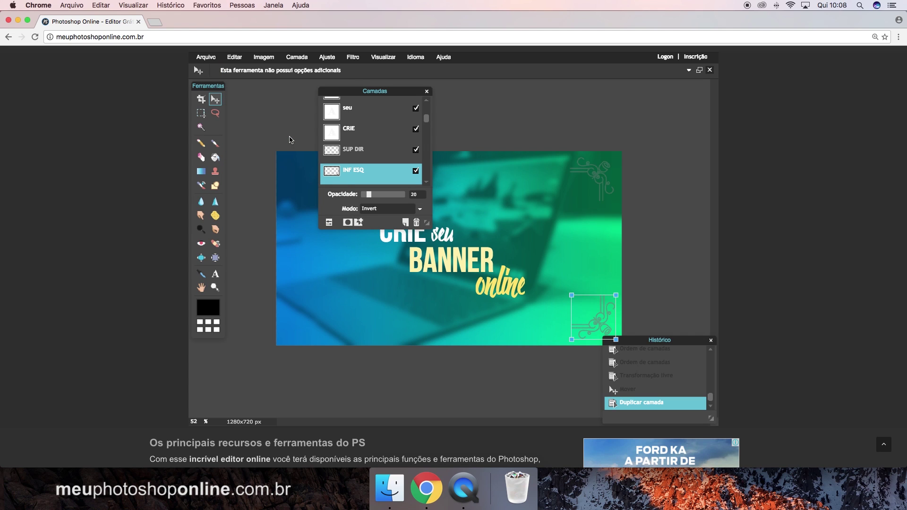
click(538, 225)
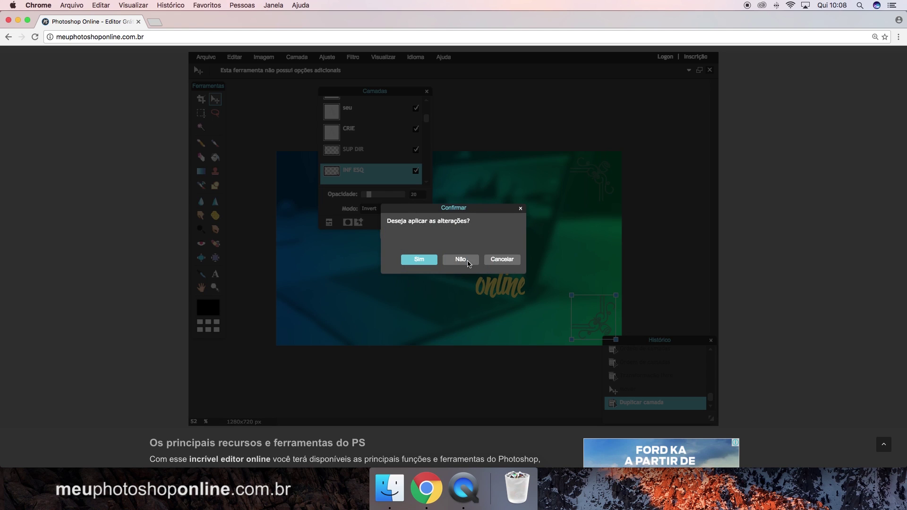
click(460, 259)
click(235, 57)
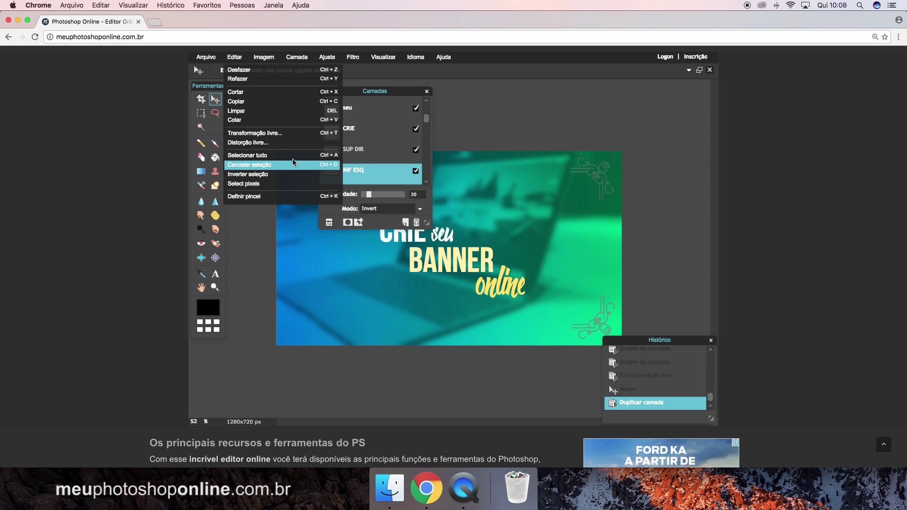
click(296, 135)
drag(615, 284, 643, 306)
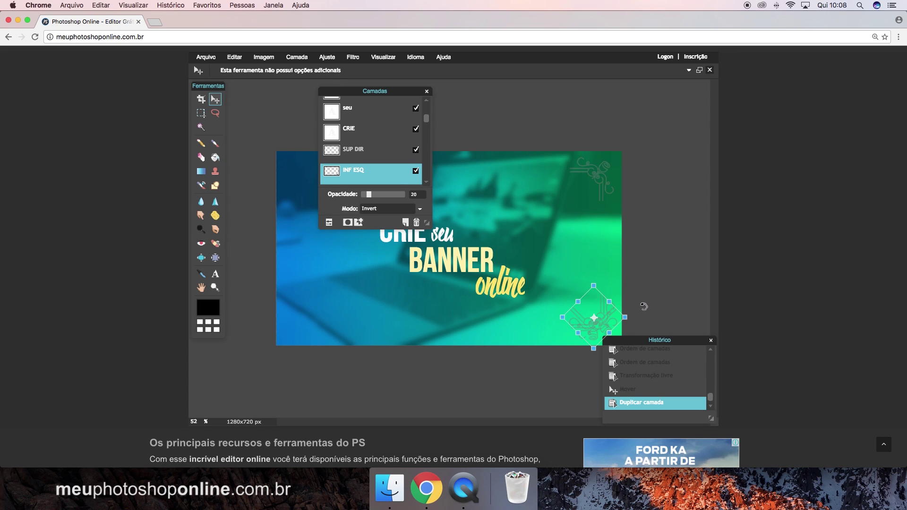
drag(644, 306, 645, 341)
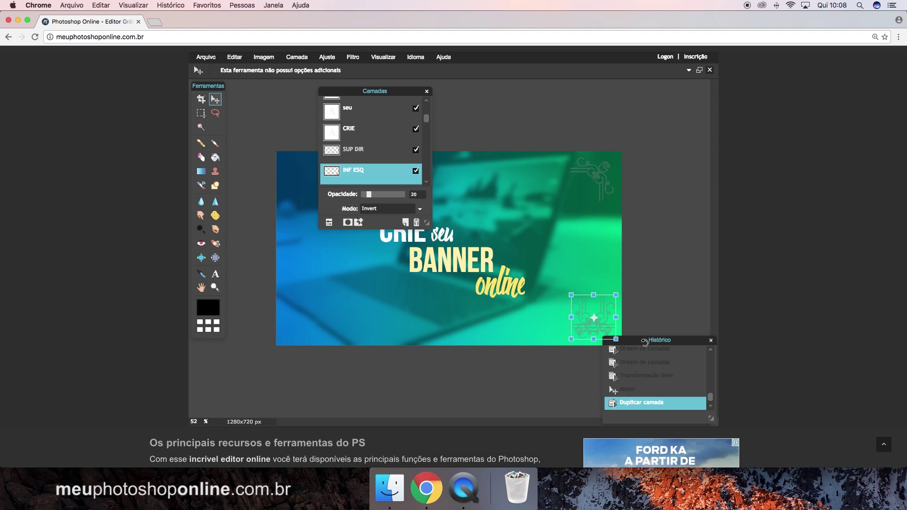
click(558, 251)
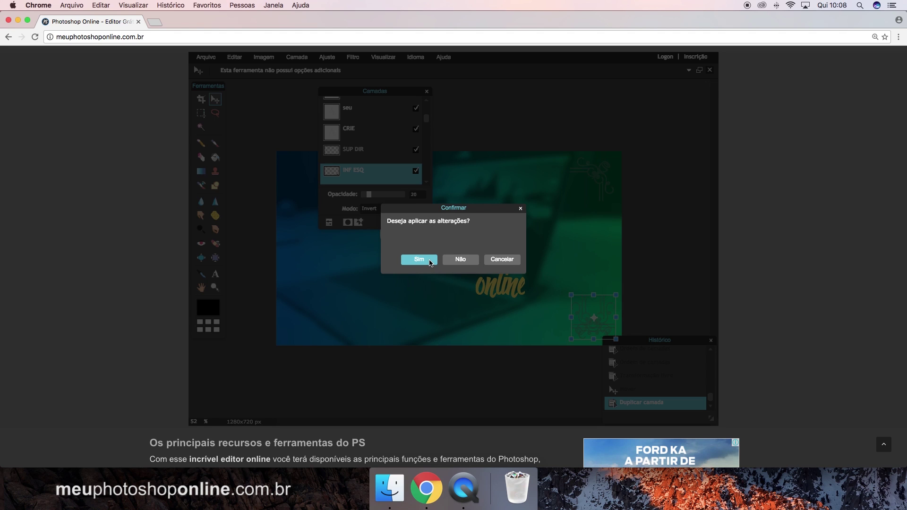
click(430, 262)
Step: Move INF ESQ to the bottom-left corner, set Hardlight blending and opacity 20
drag(595, 321, 305, 326)
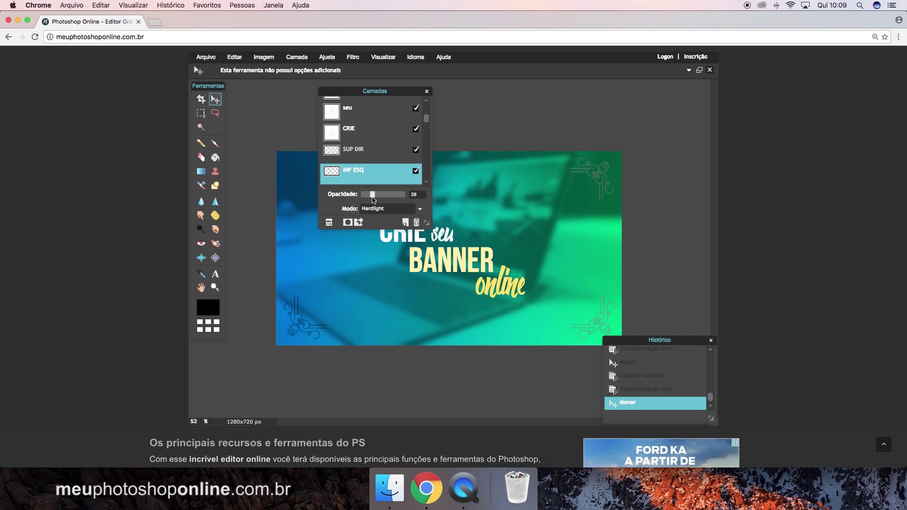
click(420, 209)
click(392, 279)
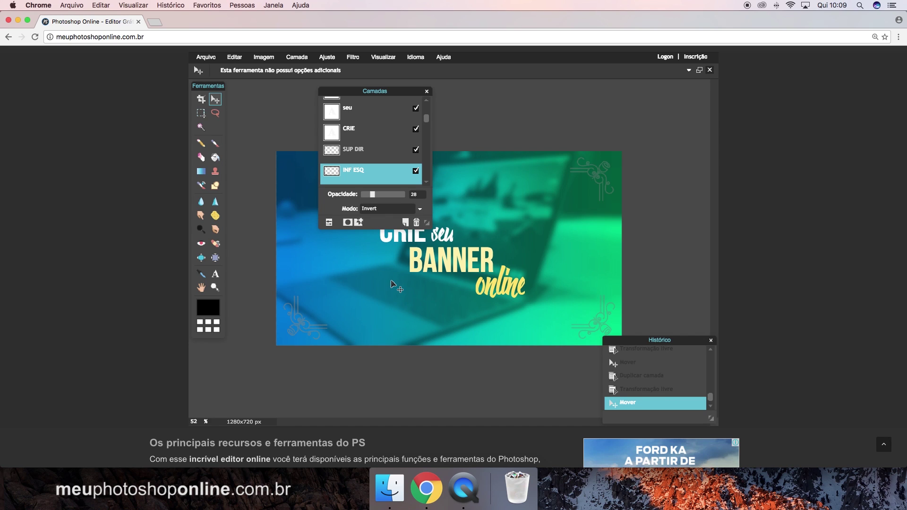
click(420, 208)
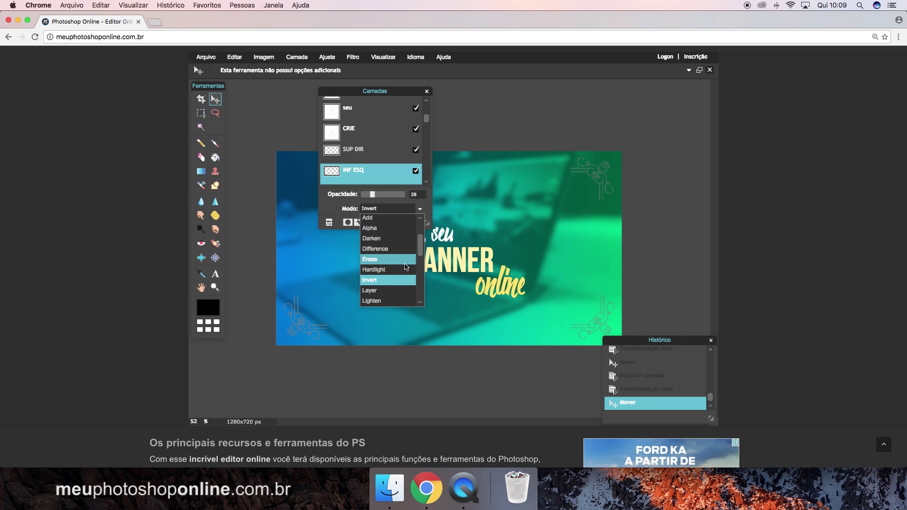
click(400, 270)
drag(372, 195, 369, 198)
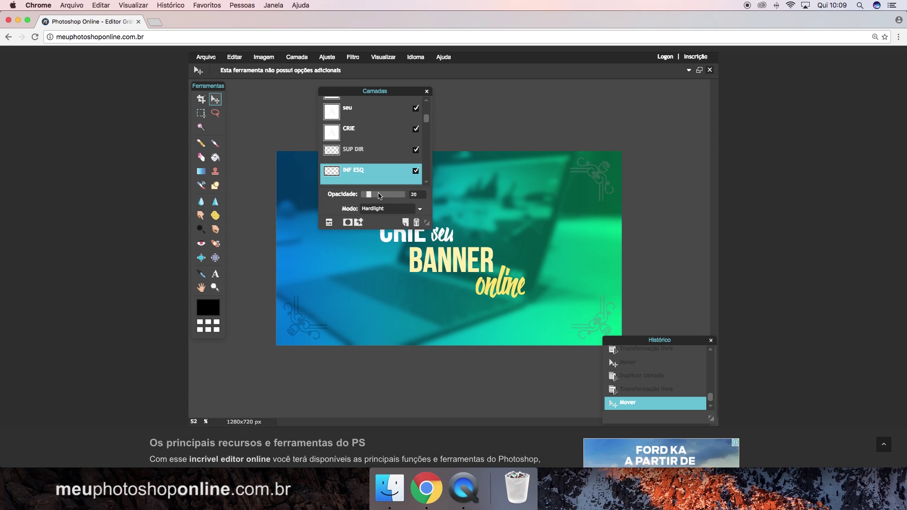
Step: Duplicate the INF ESQ layer and rename the copy SUP ESQ
scroll(380, 163, down, 1)
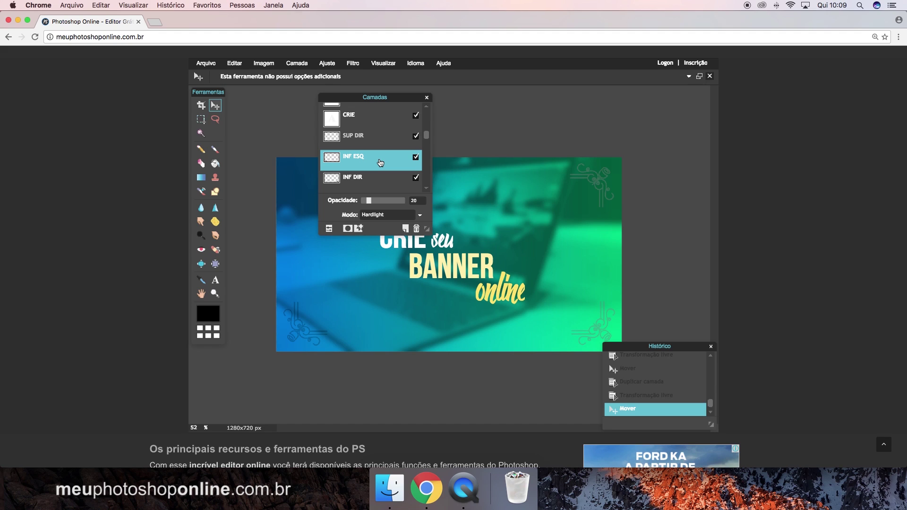
key(ctrl+j)
double_click(372, 157)
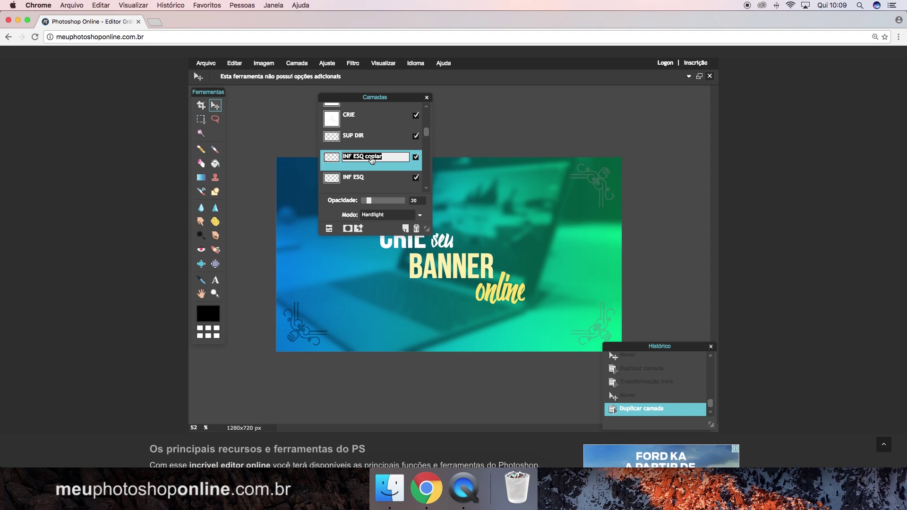
text(SUP ESQ)
key(Return)
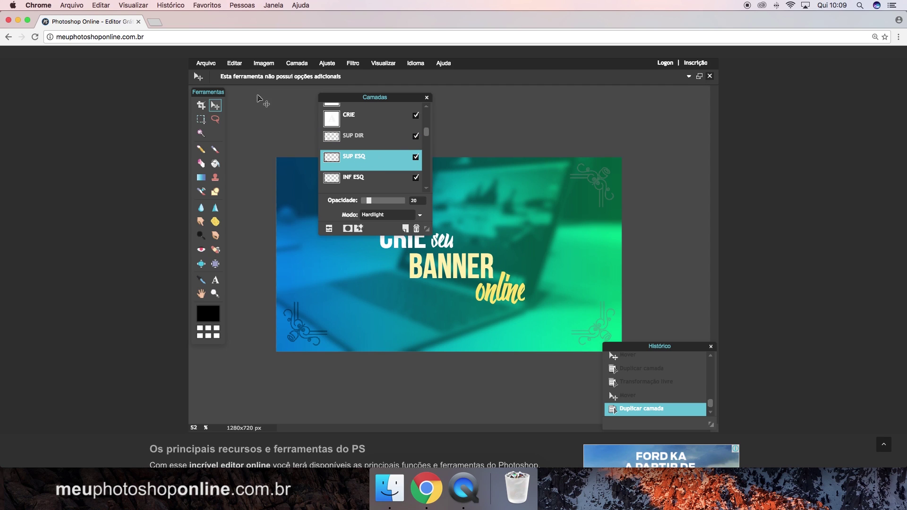
Step: Rotate SUP ESQ into the top-left corner and move the Camadas panel to the right
click(233, 63)
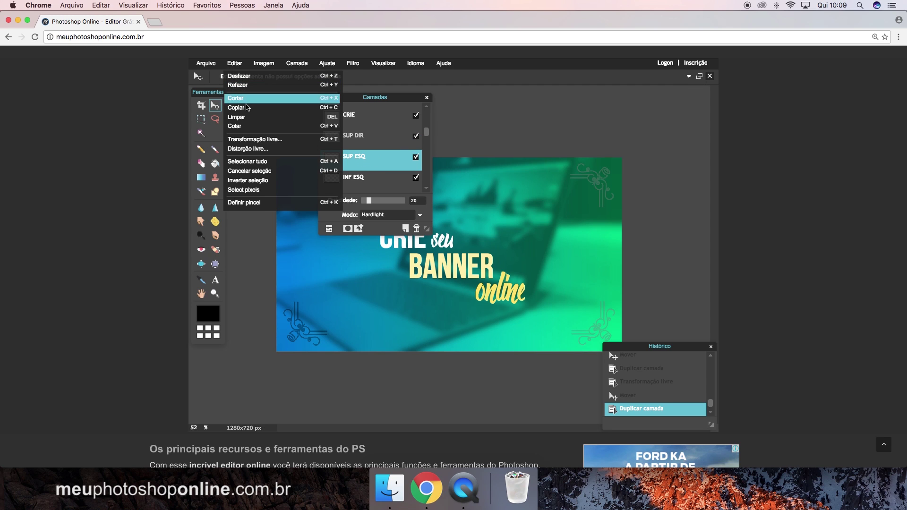
click(255, 140)
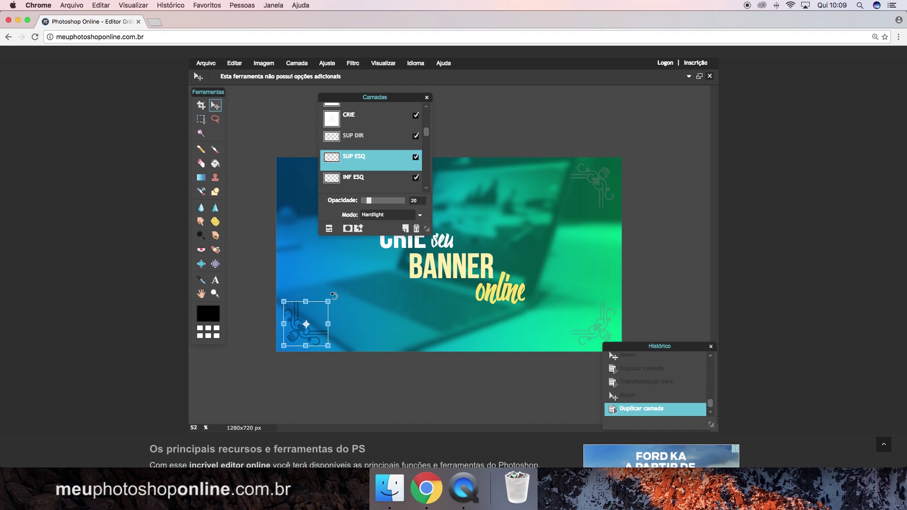
drag(343, 295, 354, 353)
click(395, 273)
click(420, 267)
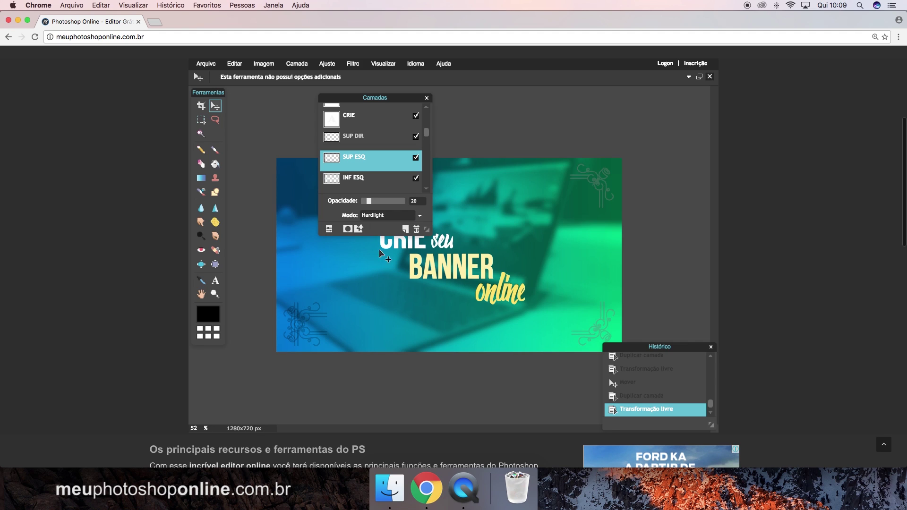
drag(312, 335, 307, 203)
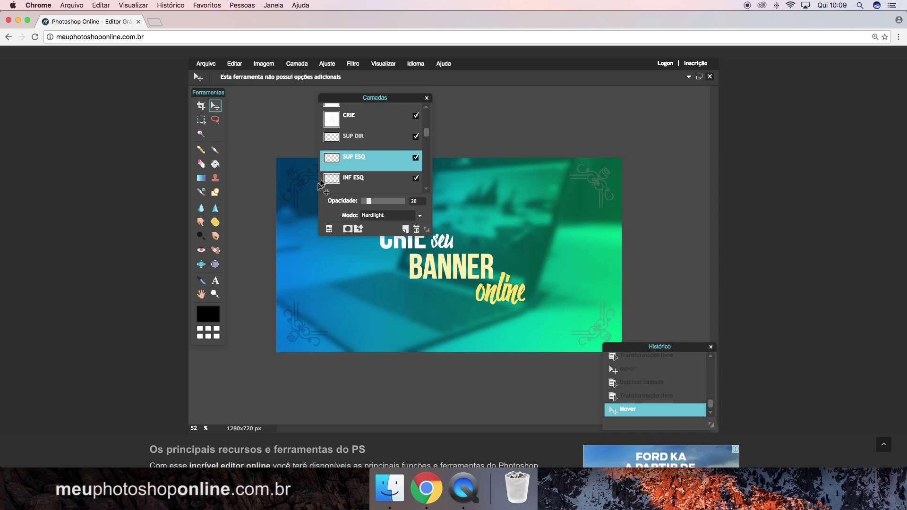
mouse_move(360, 101)
mouse_down()
mouse_move(482, 109)
mouse_move(642, 99)
mouse_up()
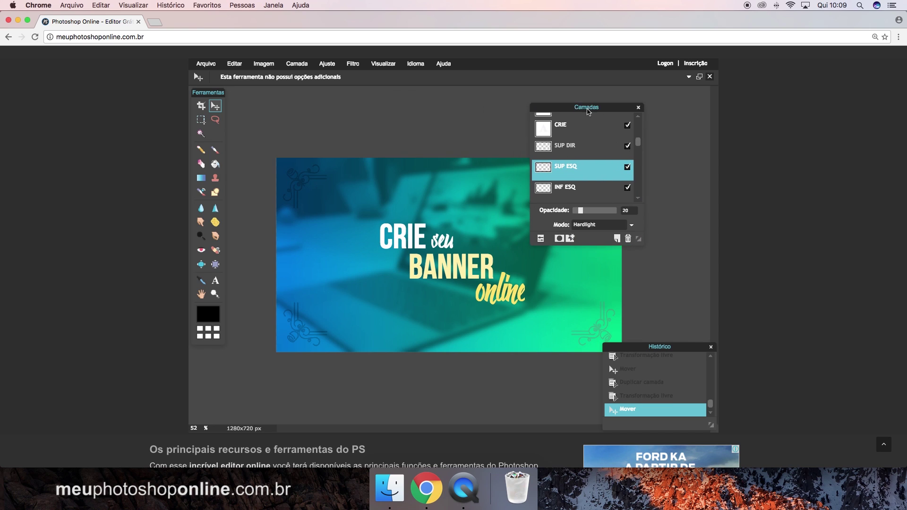
drag(643, 99, 647, 97)
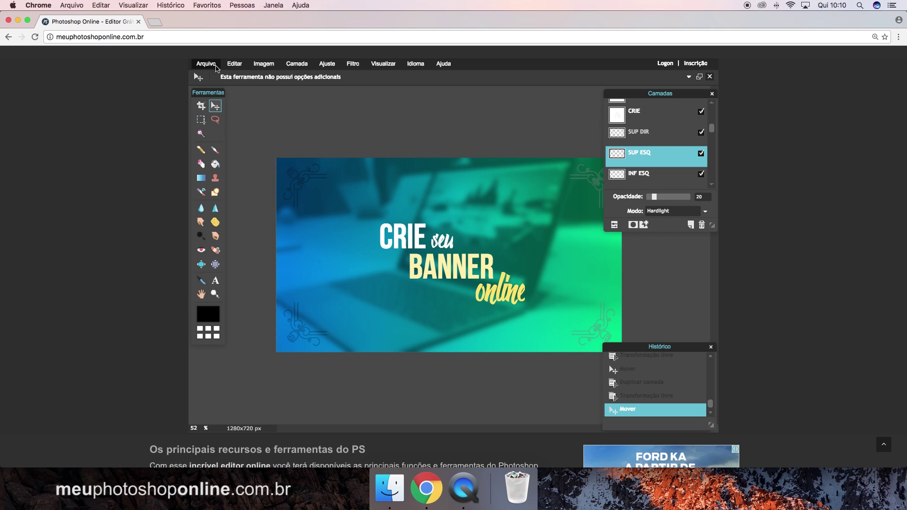
Step: Open NOTEBOOK.png, copy the whole laptop icon, and return to Banner Online
click(205, 64)
click(214, 86)
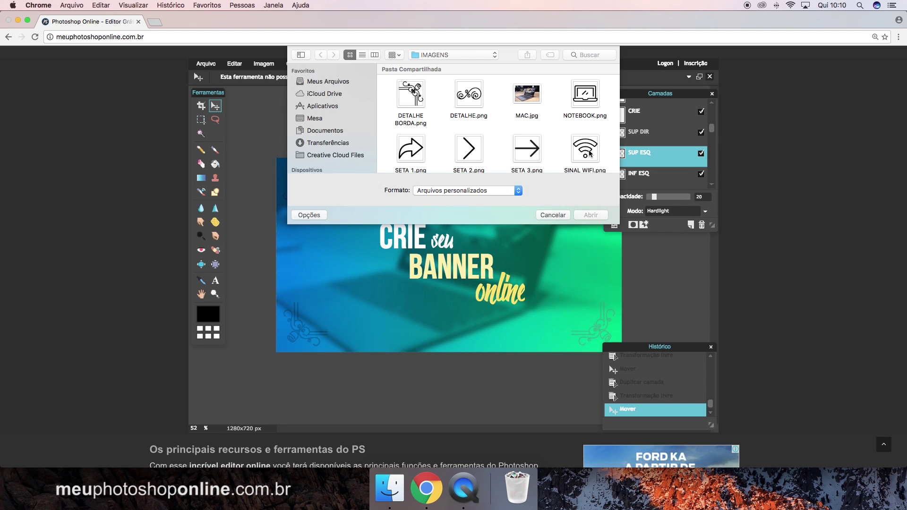
double_click(586, 94)
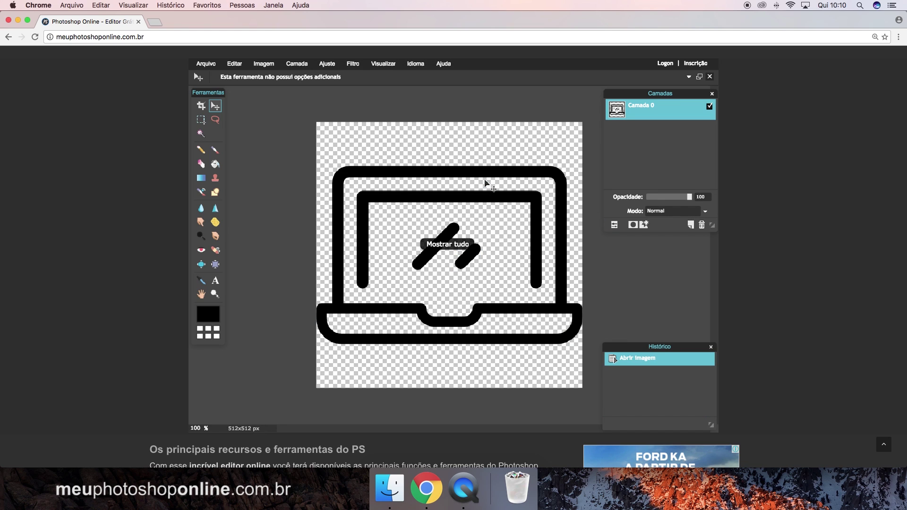
key(super+a)
key(super+c)
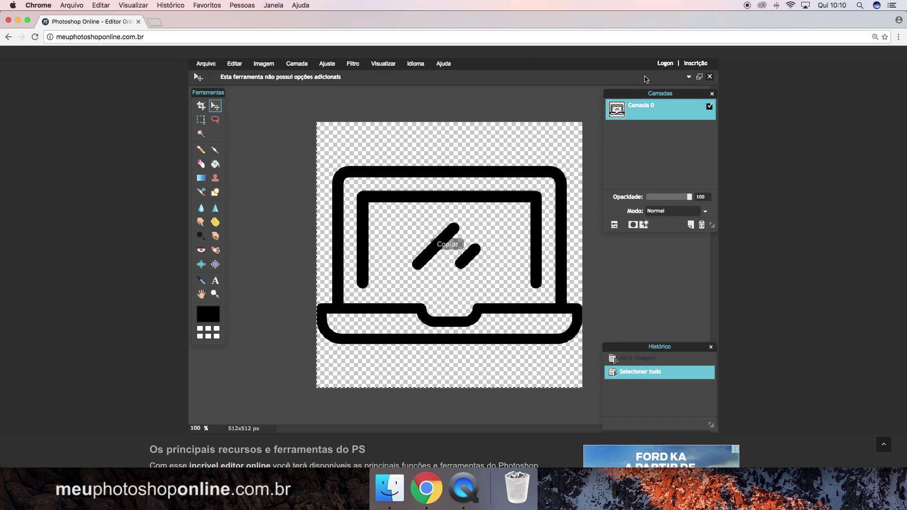
click(688, 77)
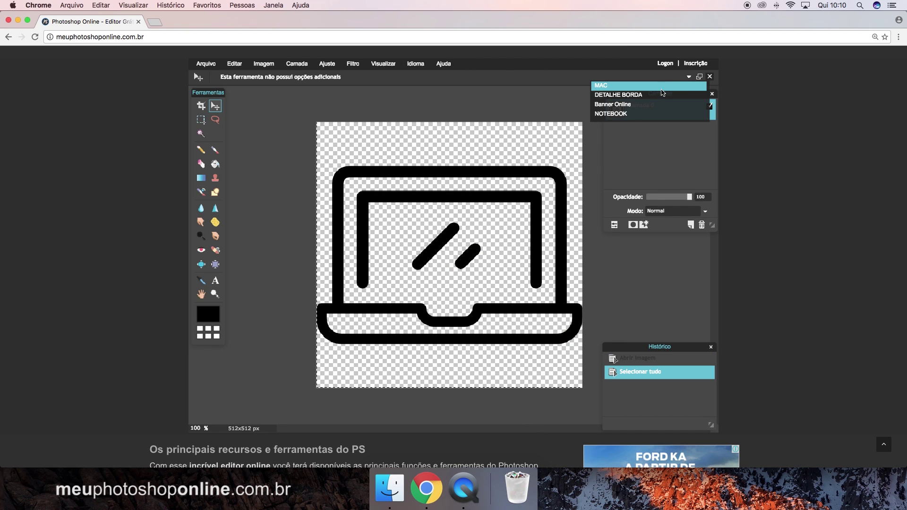
click(645, 102)
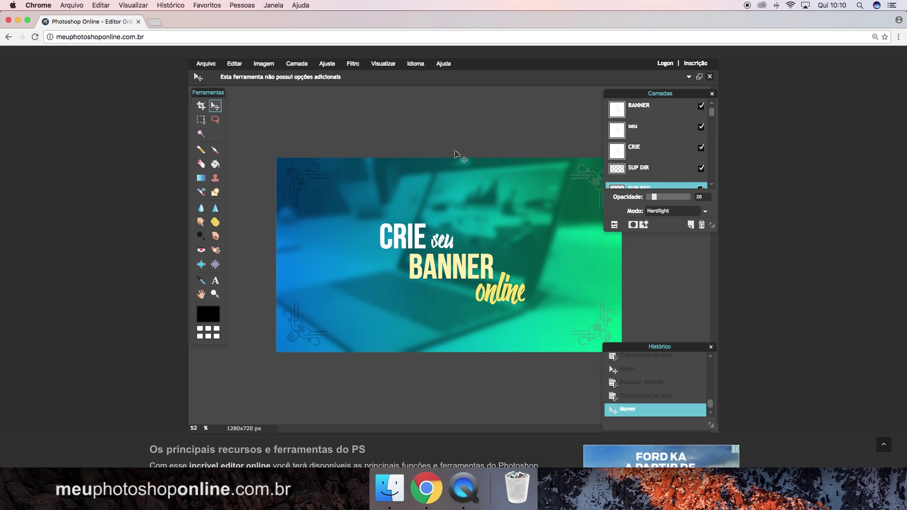
Step: Paste the laptop icon, shrink it, and place it above 'CRIE seu'
key(super+v)
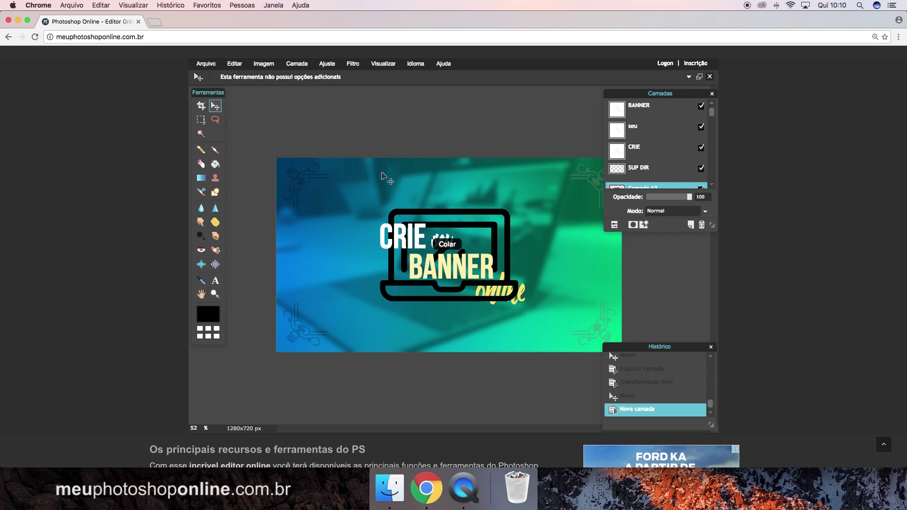
click(235, 64)
click(273, 143)
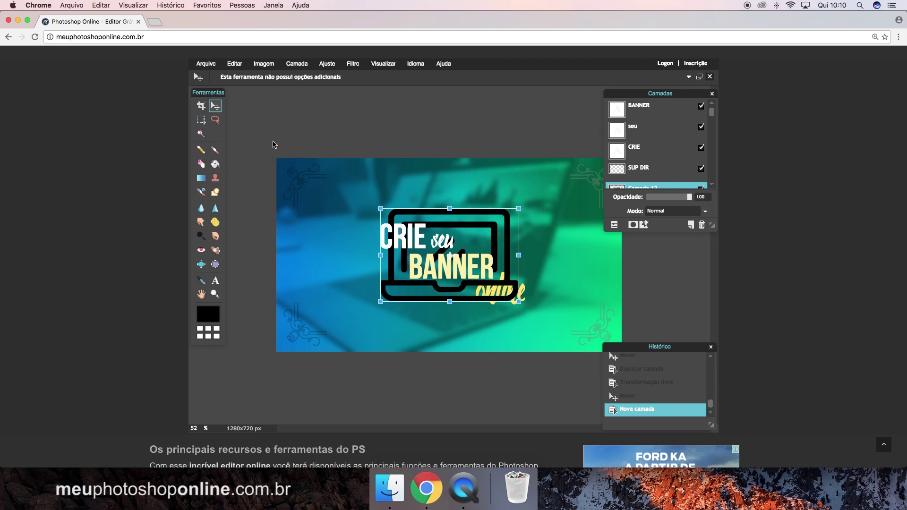
drag(518, 208, 498, 222)
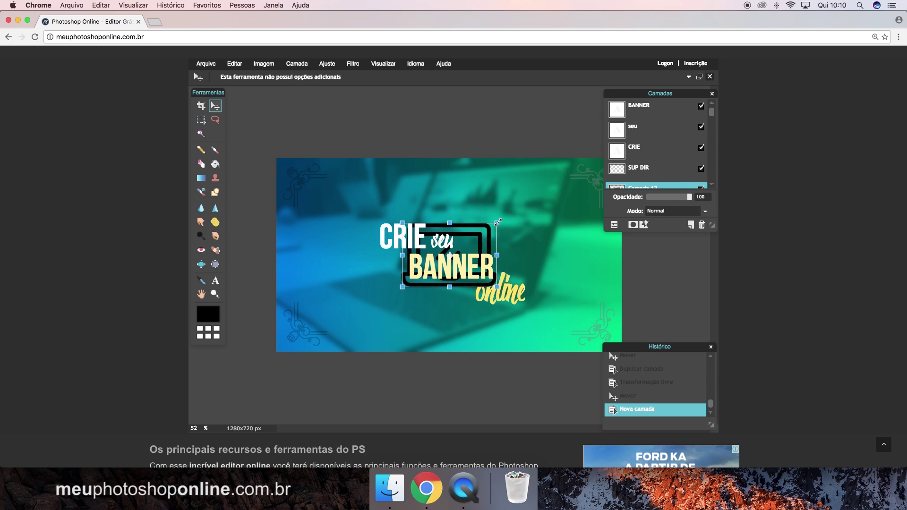
mouse_move(479, 236)
mouse_down()
mouse_move(479, 193)
mouse_move(493, 185)
mouse_move(480, 198)
mouse_up()
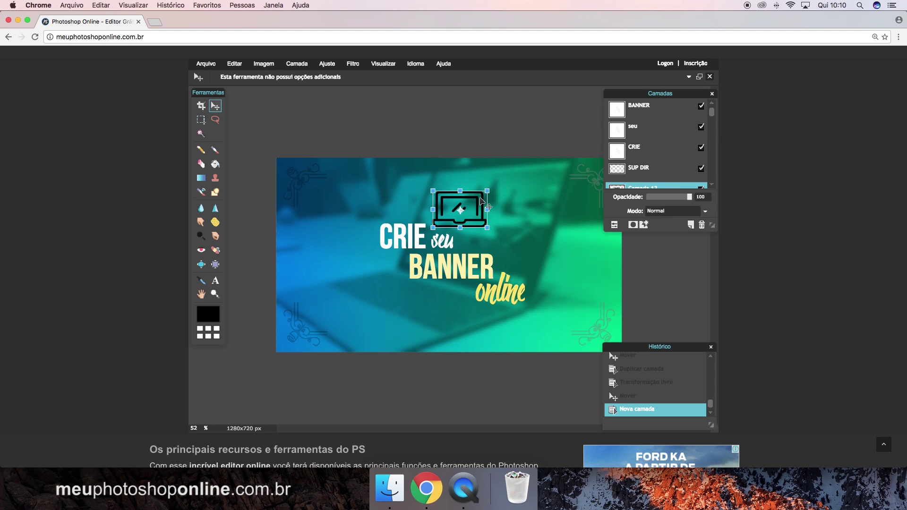
click(481, 113)
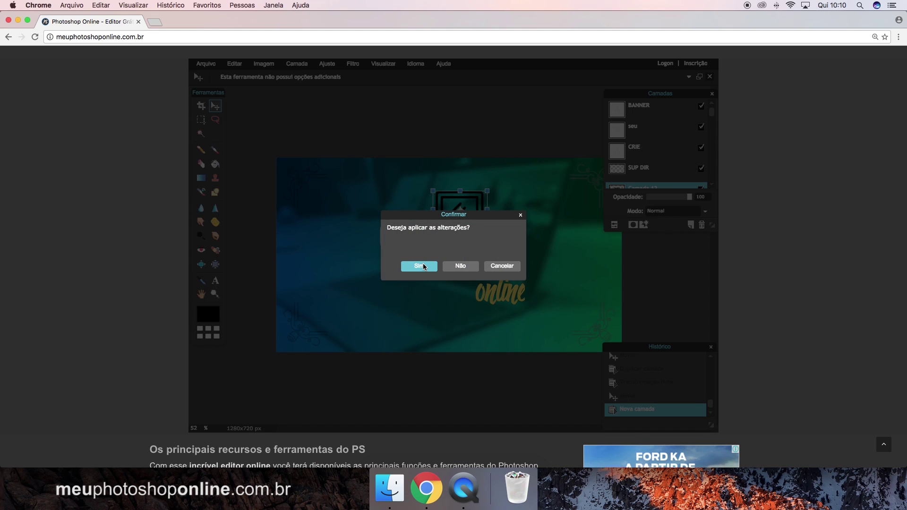
click(423, 266)
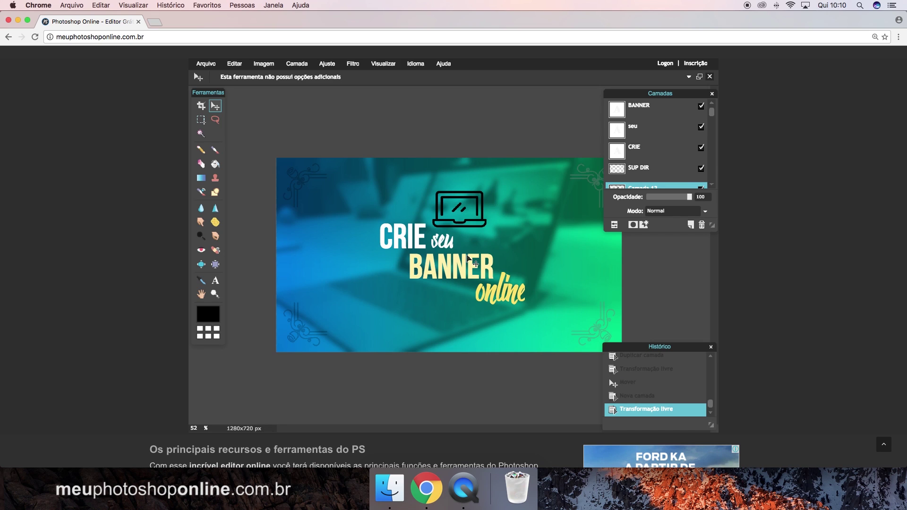
Step: Blend the laptop layer in Hardlight at about 24% opacity
click(664, 213)
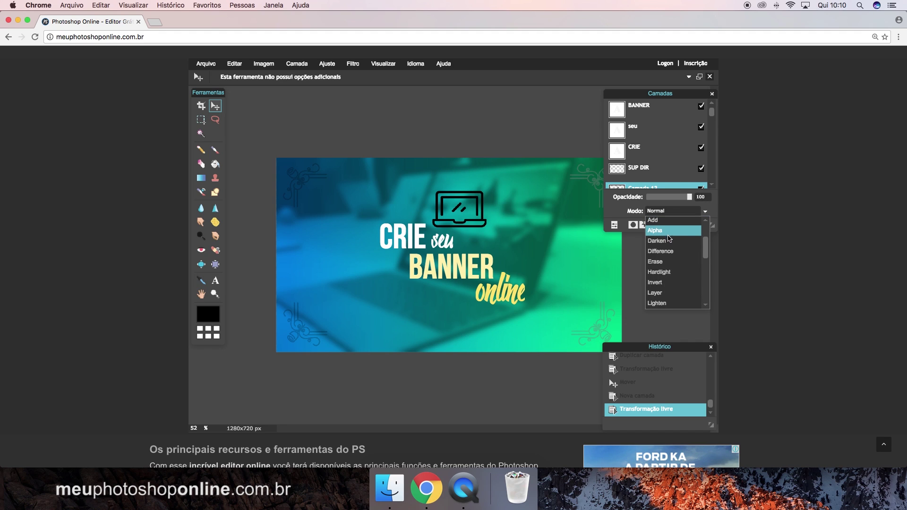
click(668, 272)
drag(664, 201, 650, 201)
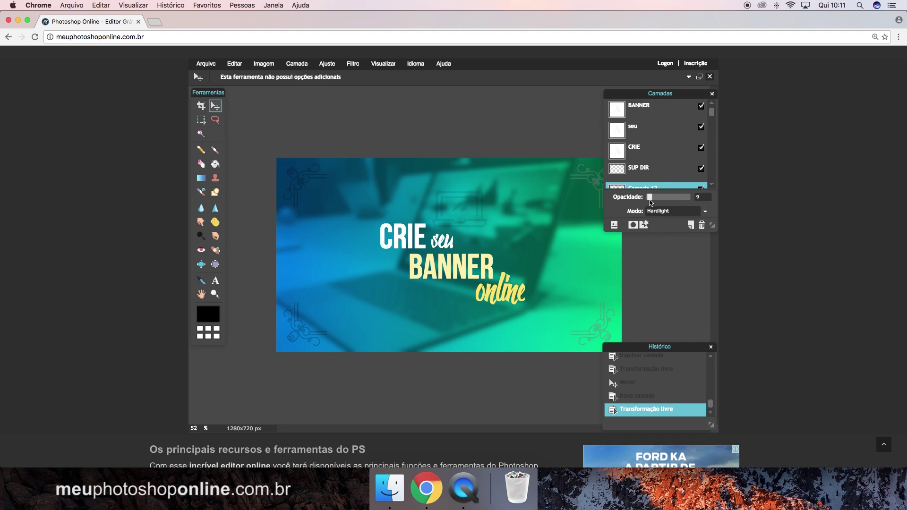
click(673, 213)
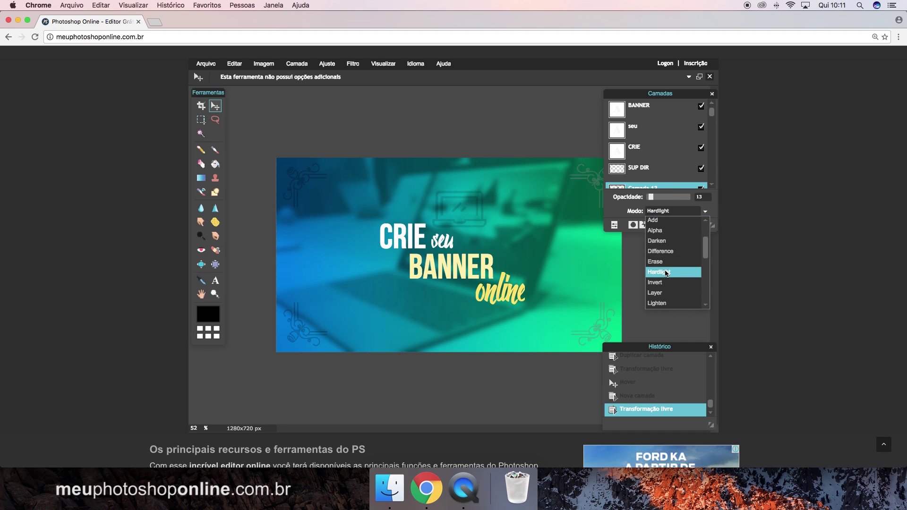
click(666, 271)
drag(654, 200, 657, 203)
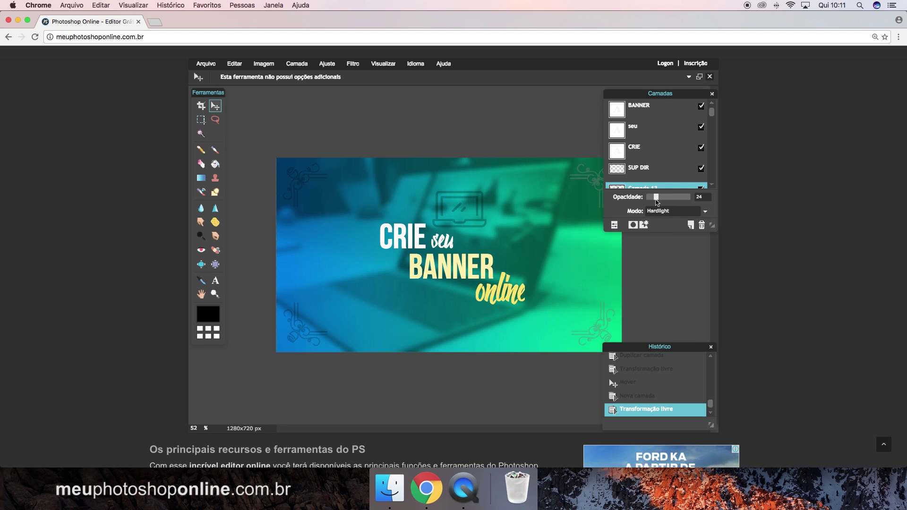
click(208, 65)
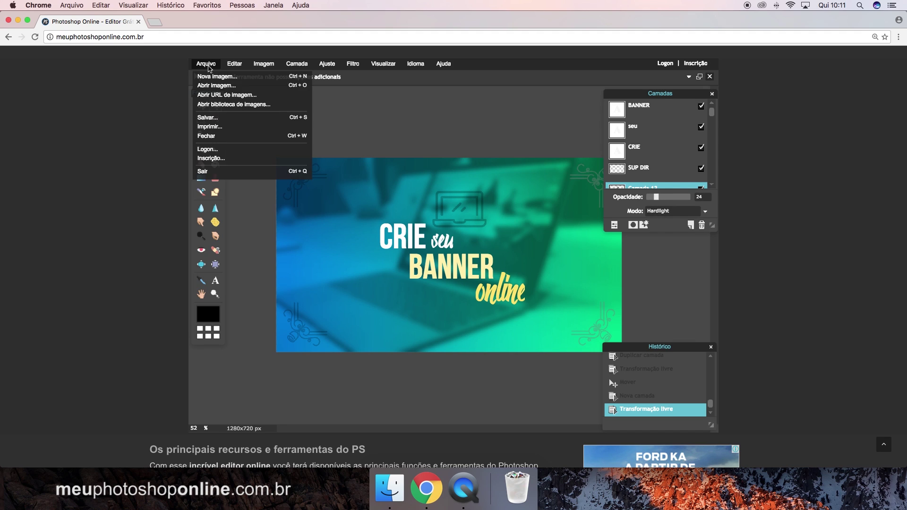
Step: Open SINAL WIFI.png, copy it into the banner, and place it below BANNER
click(217, 86)
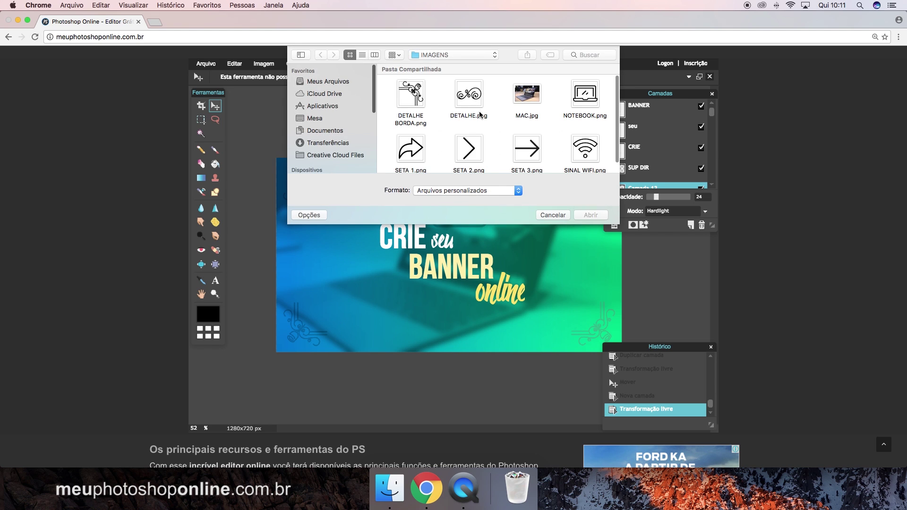
key(Return)
key(ctrl+a)
key(ctrl+c)
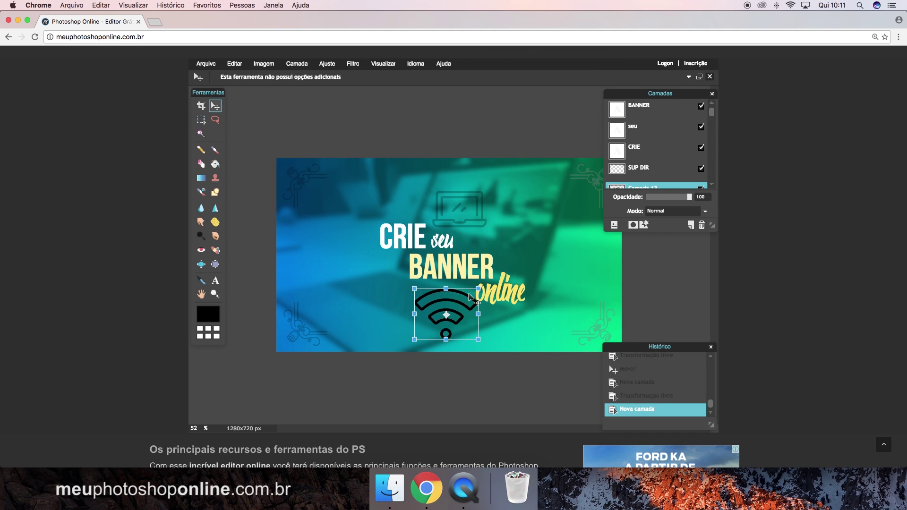
drag(462, 321, 466, 310)
click(423, 287)
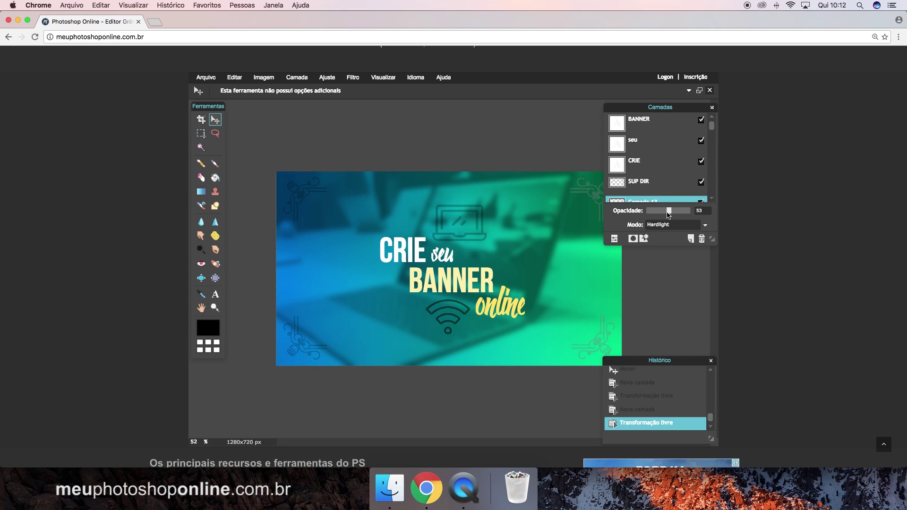
Step: Fade the wifi icon to about 21% opacity in Hardlight
drag(688, 211, 656, 216)
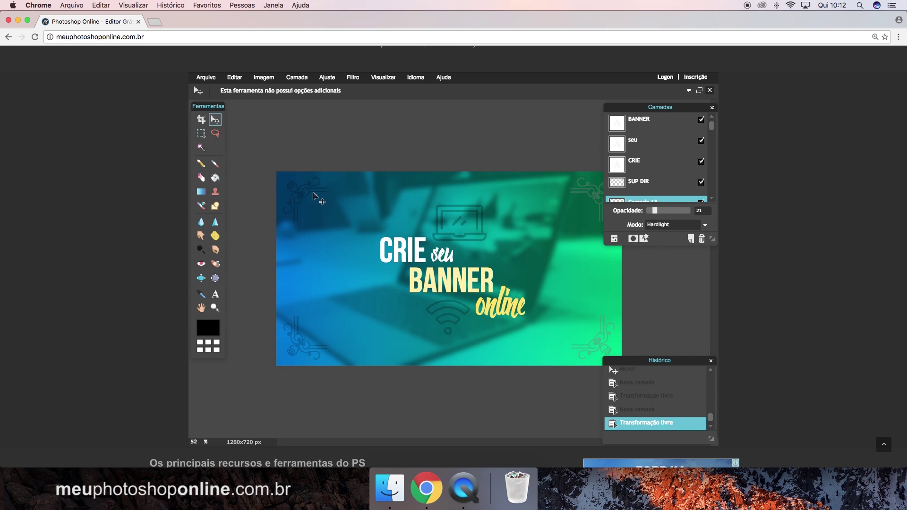
drag(711, 126, 711, 156)
click(662, 170)
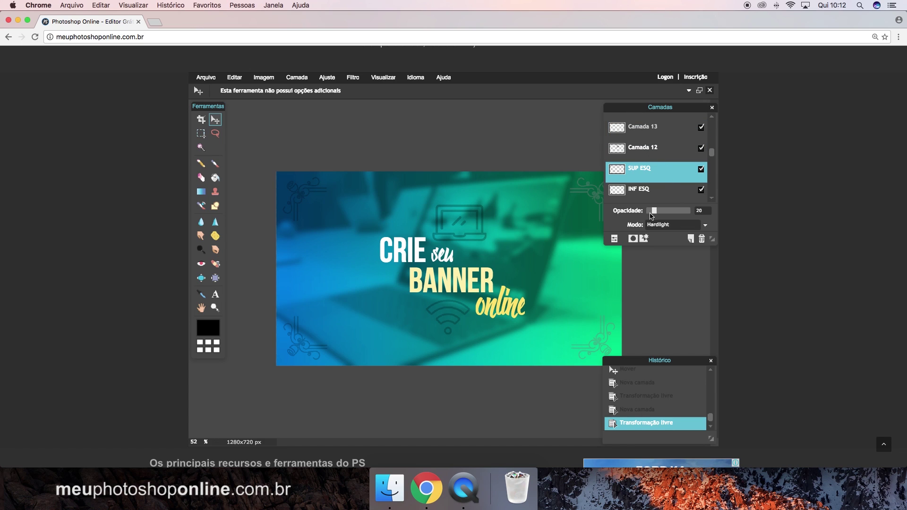
Step: Lower SUP ESQ, INF ESQ, INF DIR and SUP DIR to about 10% opacity, SUP DIR in Invert
drag(654, 213, 649, 215)
click(671, 191)
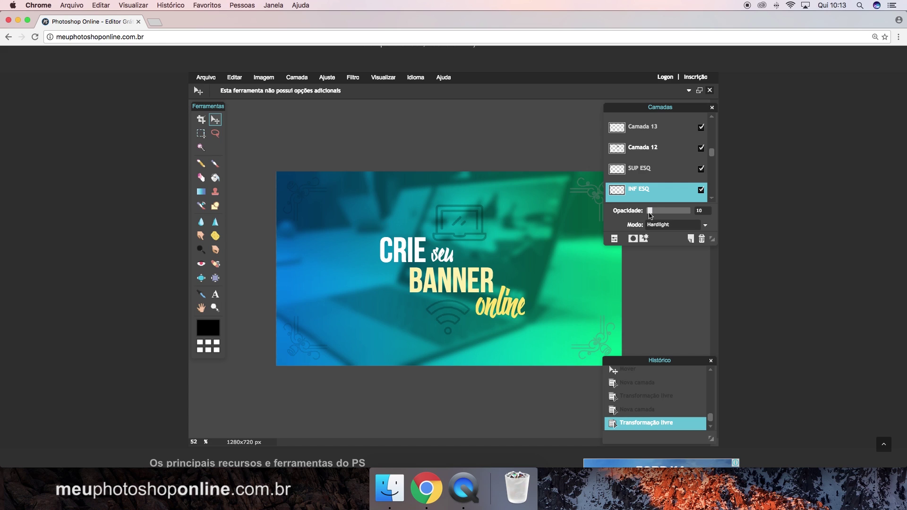
scroll(668, 174, down, 2)
click(667, 173)
scroll(671, 170, up, 3)
click(662, 138)
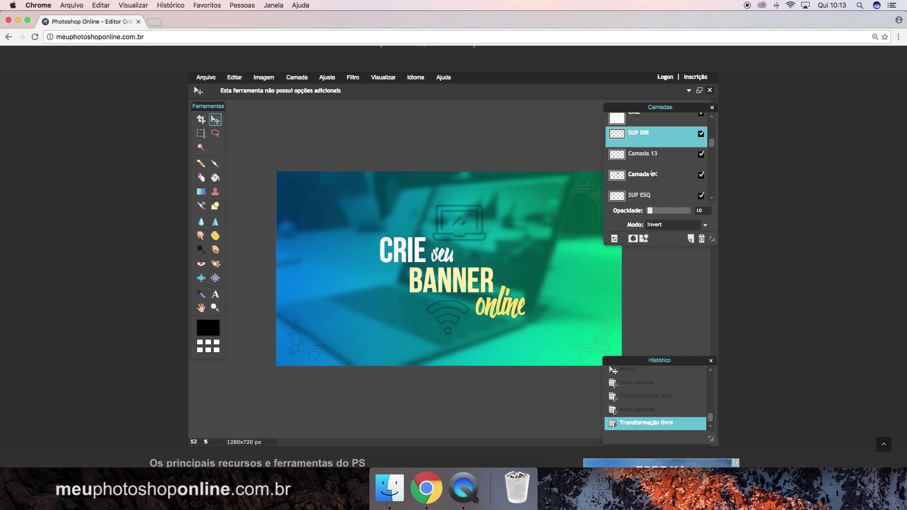
click(206, 78)
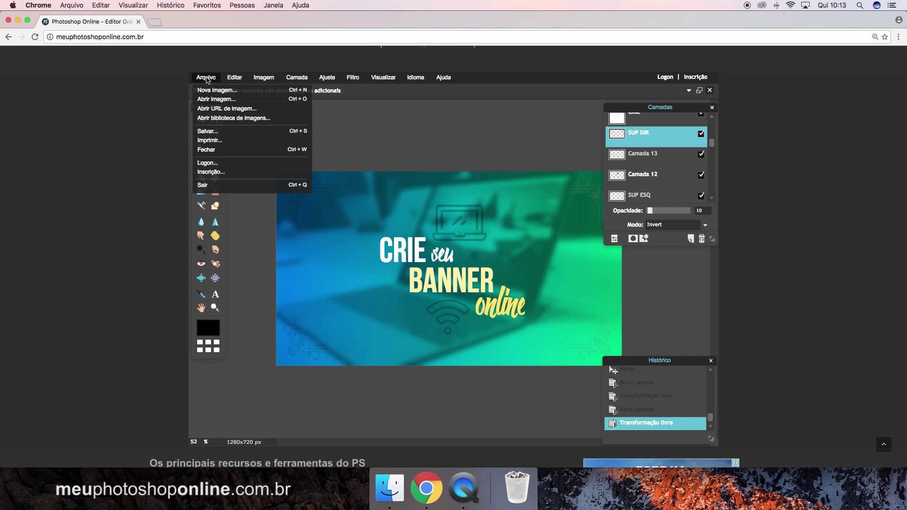
Step: Save the banner as the layered PXD file 'Banner Online' in IMAGENS
click(210, 131)
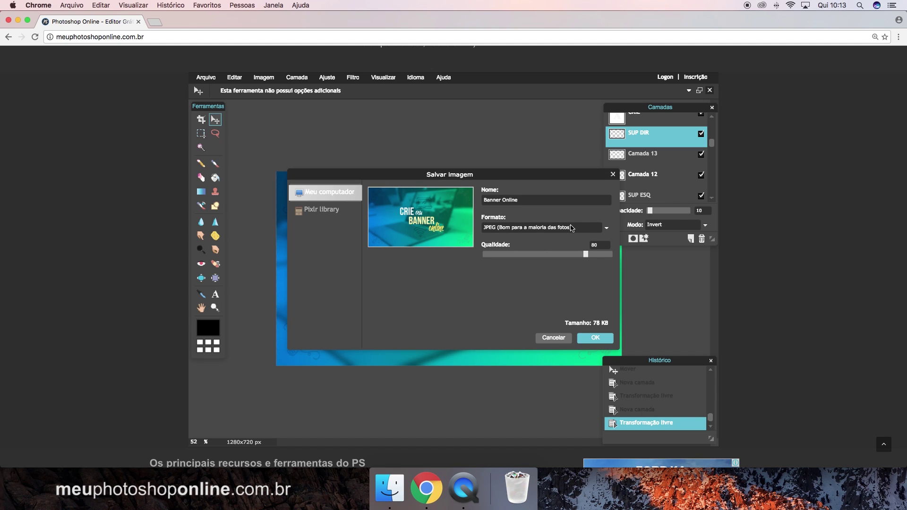
click(606, 229)
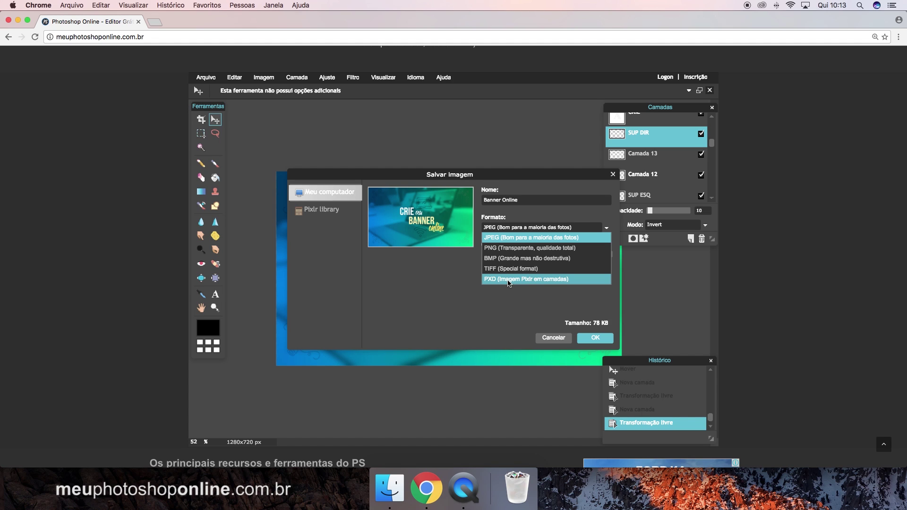
click(509, 280)
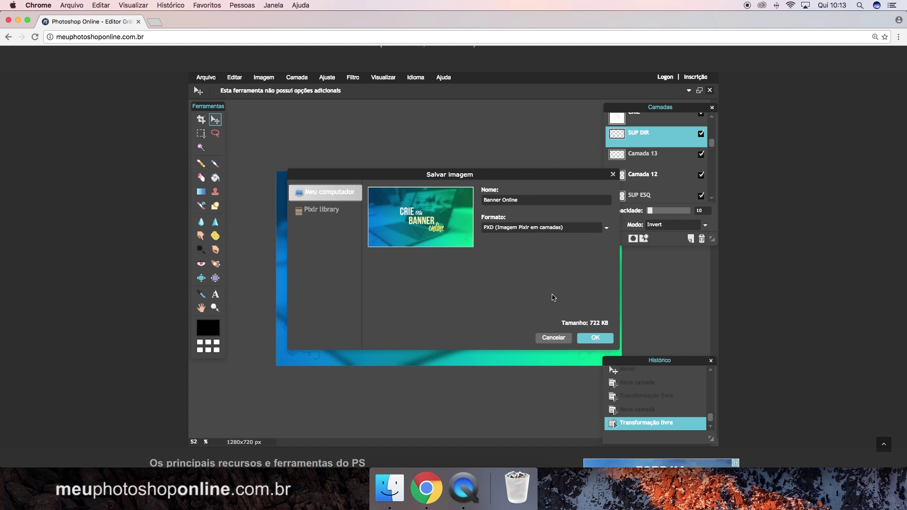
click(587, 338)
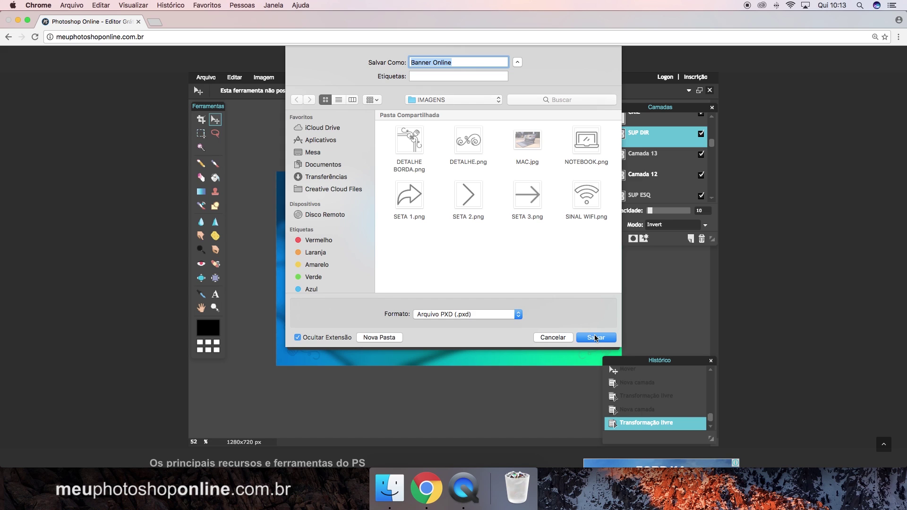
click(595, 338)
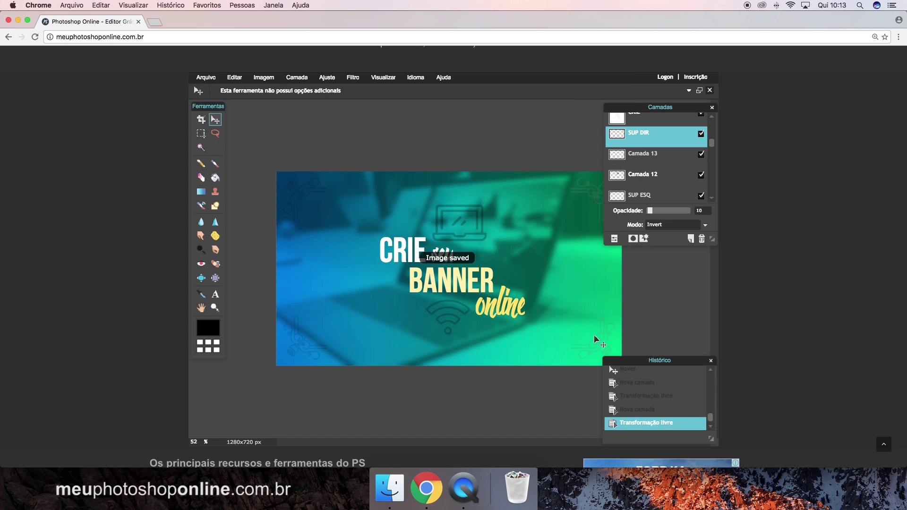
click(206, 77)
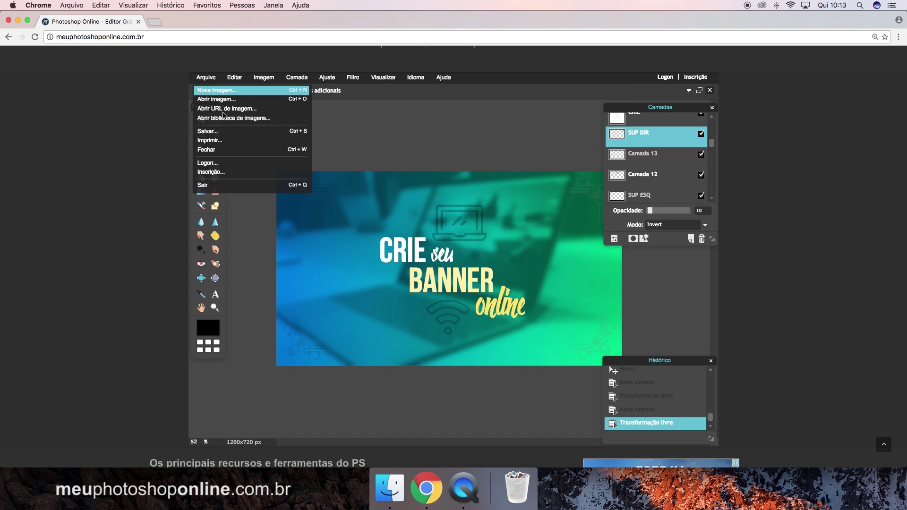
Step: Save a PNG copy of 'Banner Online' into the IMAGENS folder
click(224, 135)
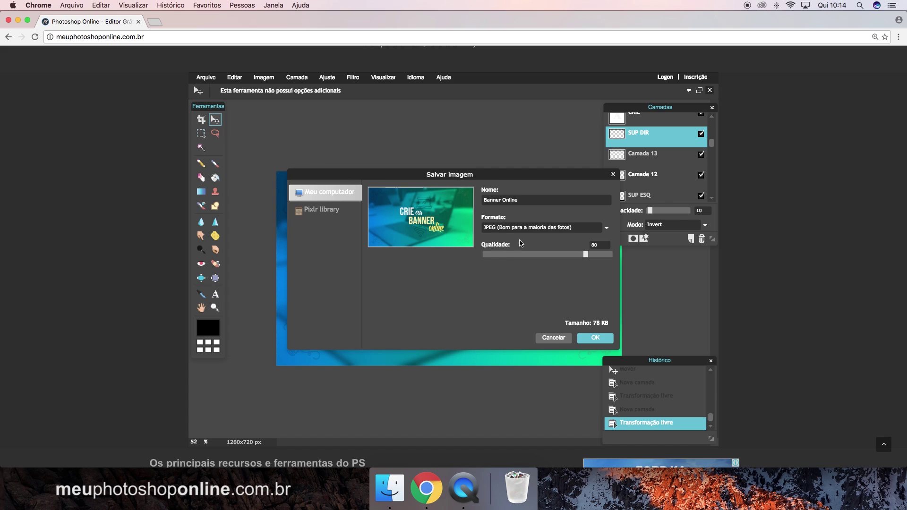
click(521, 228)
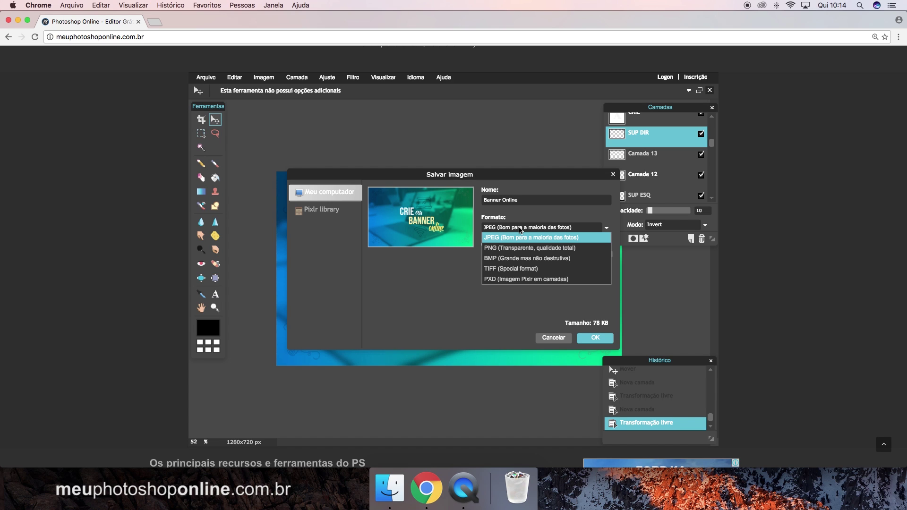
click(517, 248)
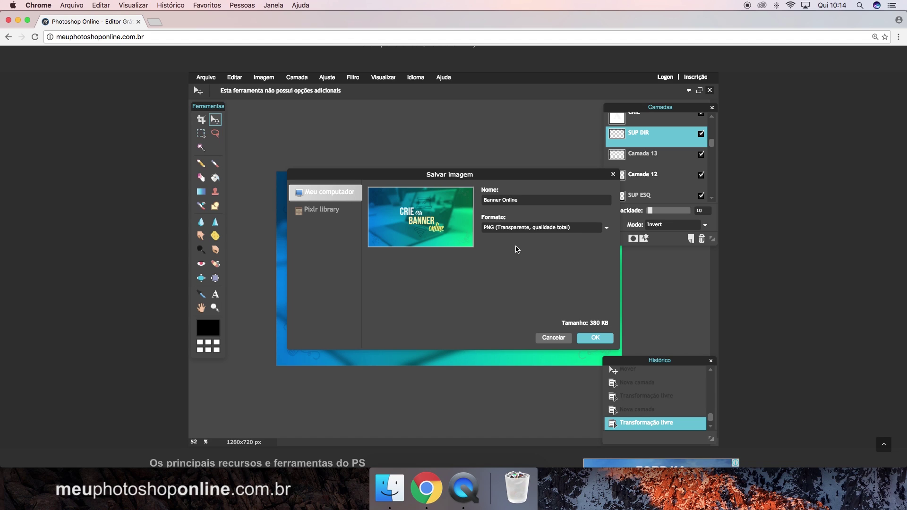
click(588, 338)
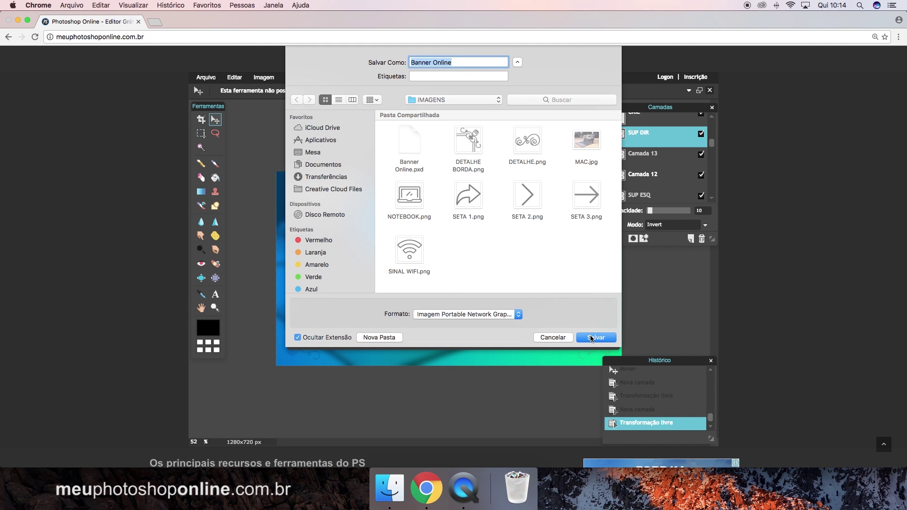
click(591, 338)
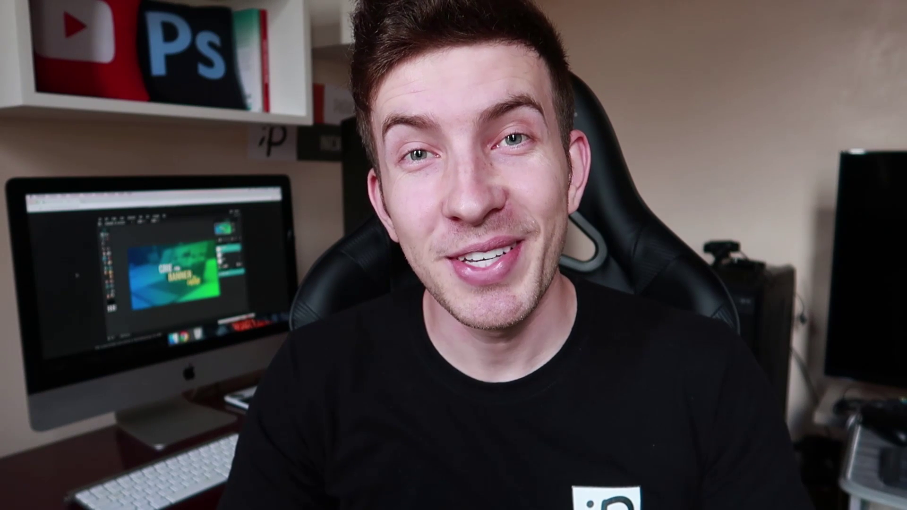